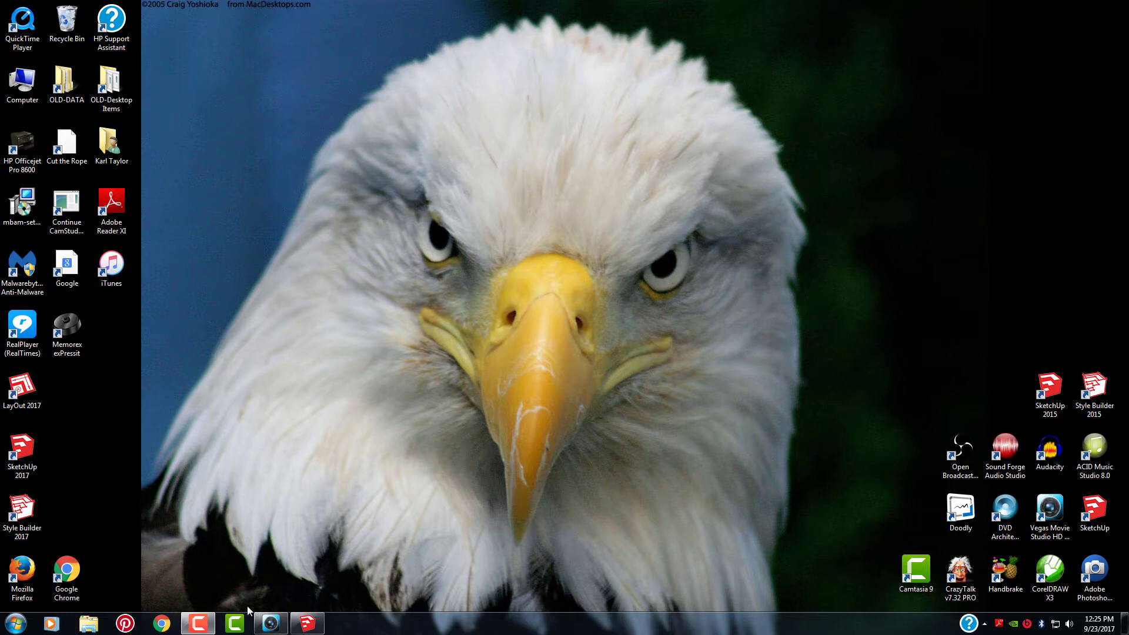
Step: Bring the SketchUp Make window with its empty Untitled model to the front
mouse_move(317, 632)
left_click(341, 547)
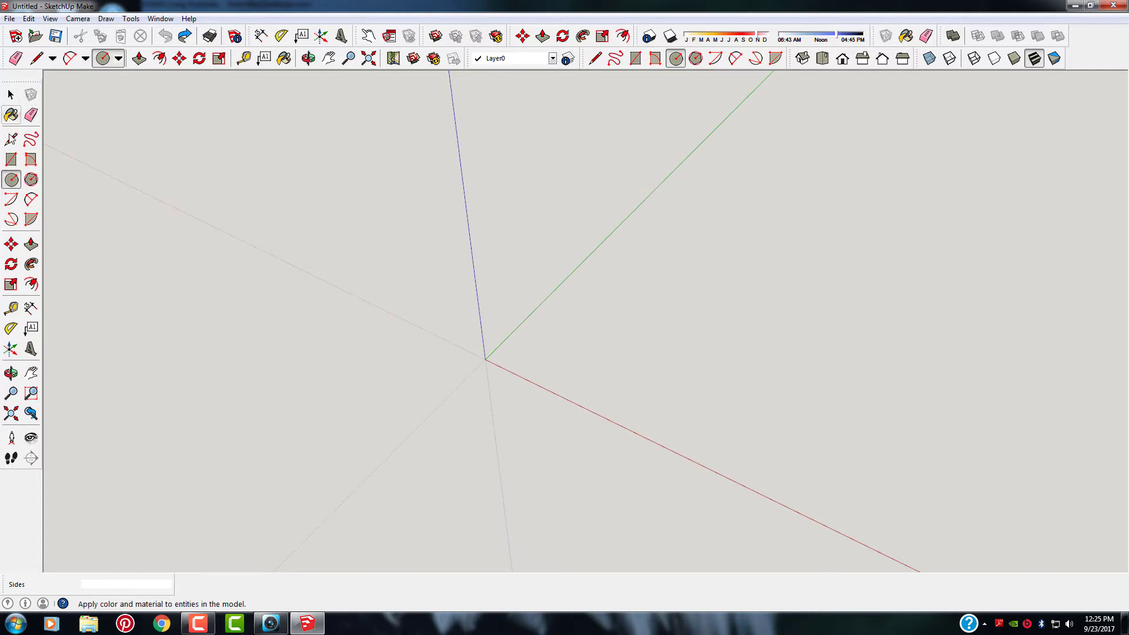
left_click(12, 180)
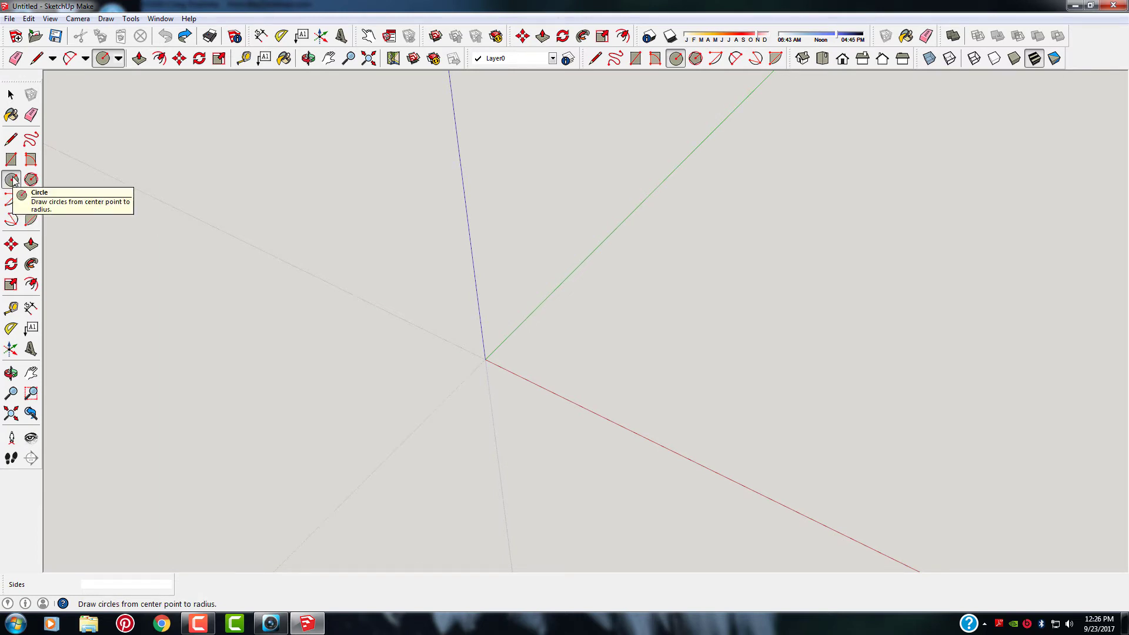
left_click(12, 181)
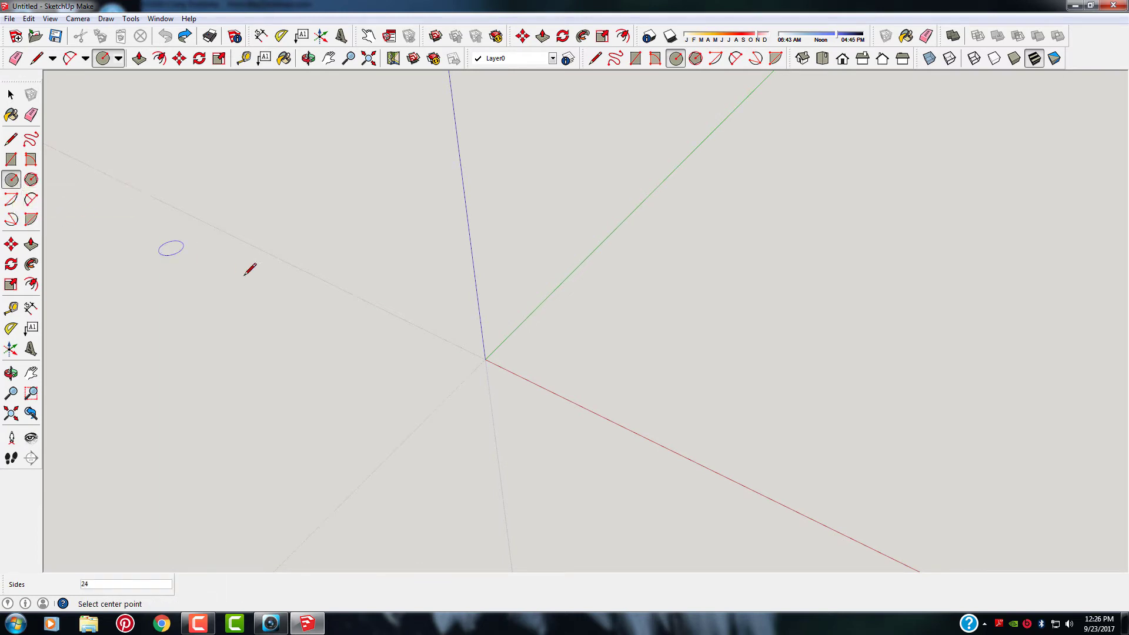
left_click(485, 358)
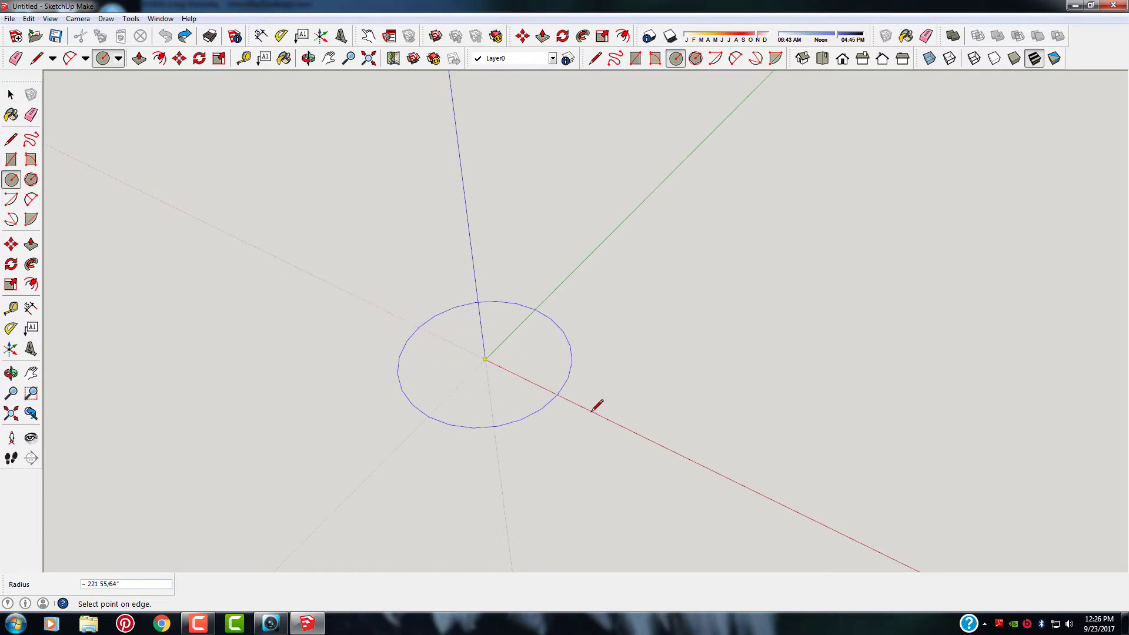
left_click(750, 484)
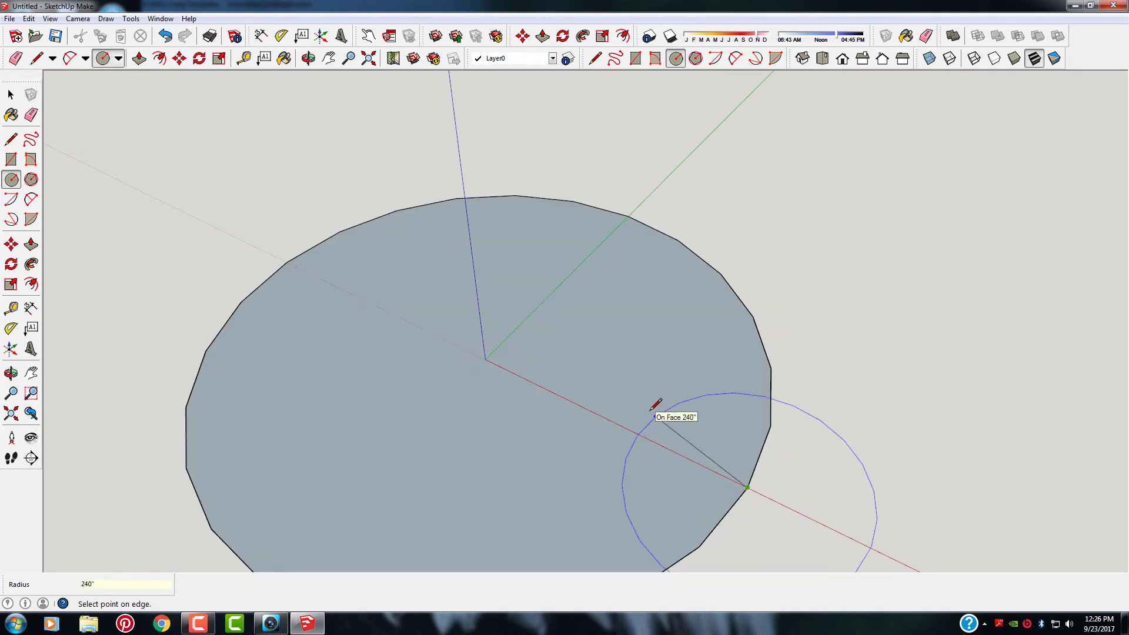
scroll(653, 411, "down", 1)
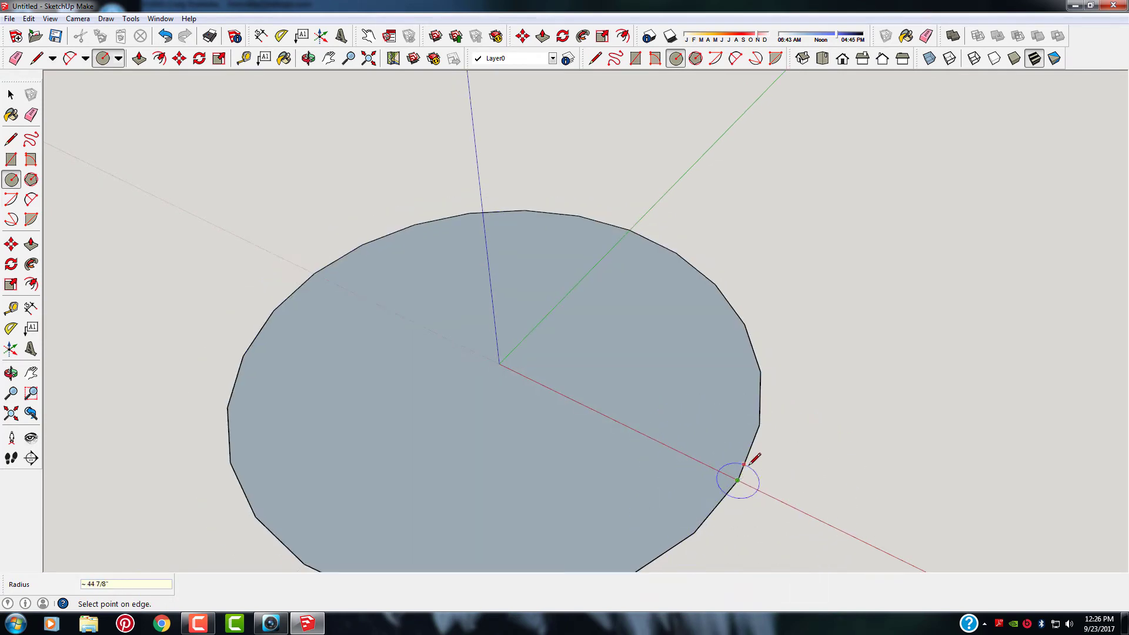
key("Escape")
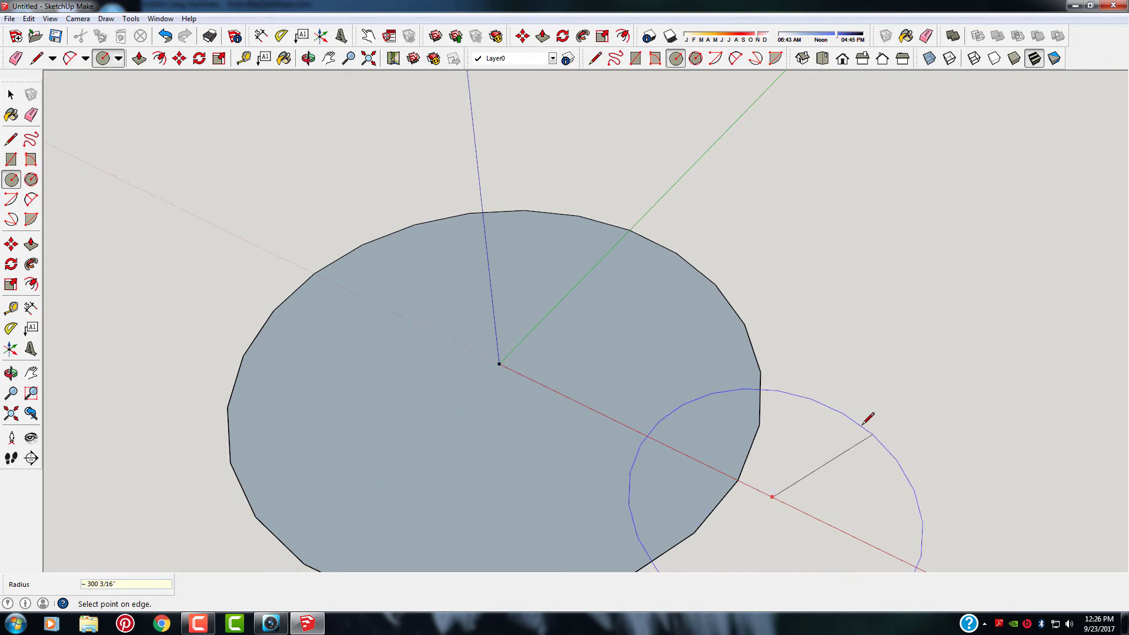
scroll(717, 403, "down", 1)
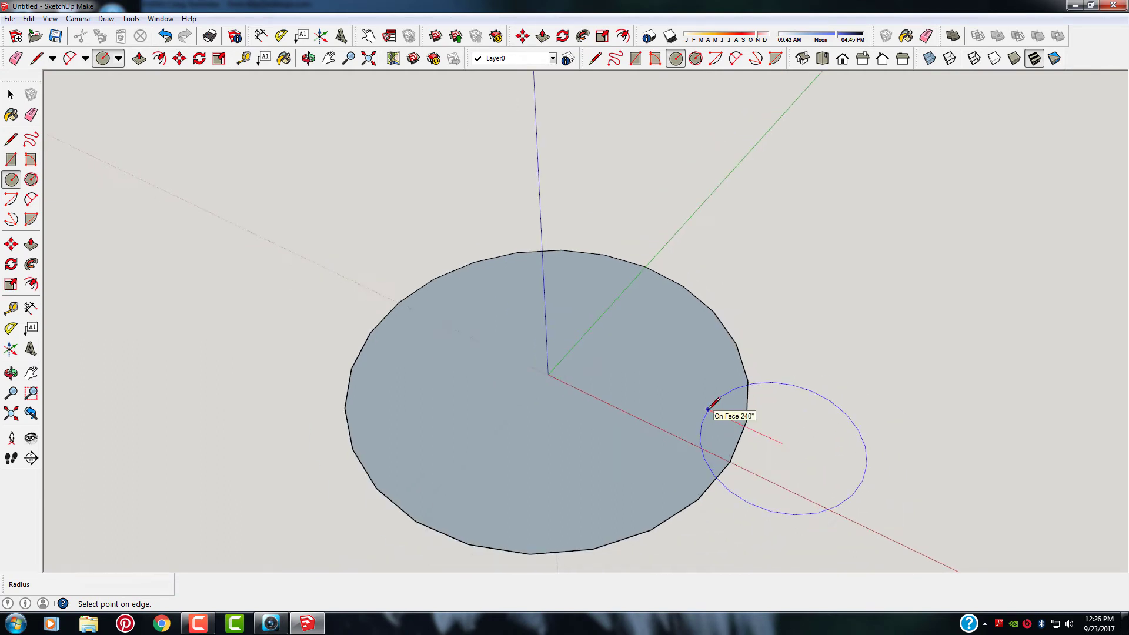
key("Escape")
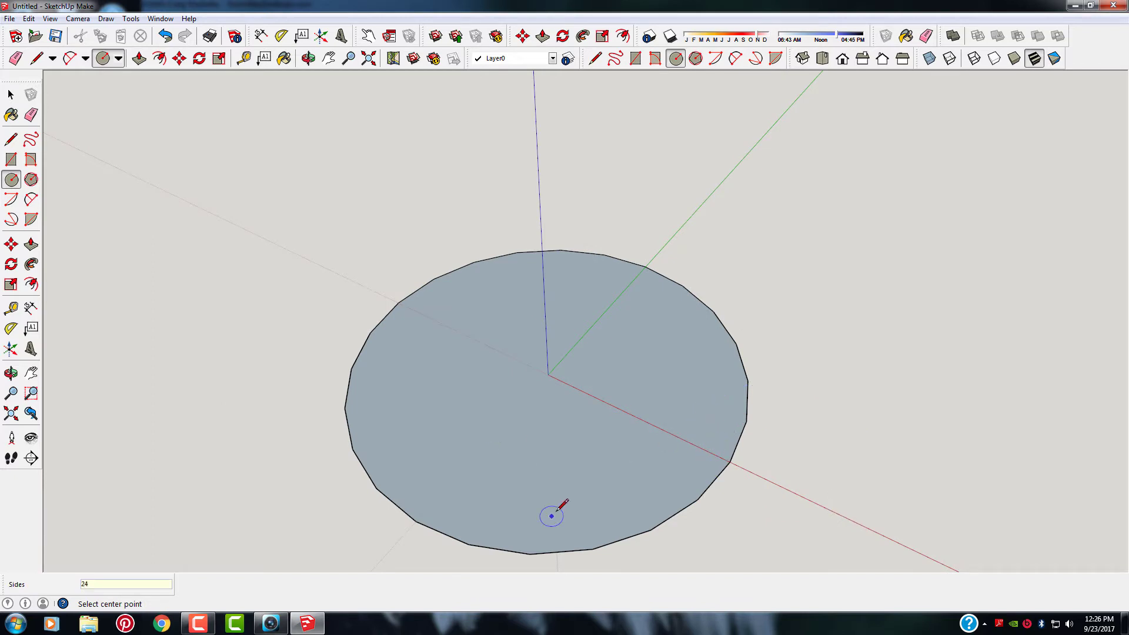
scroll(556, 511, "down", 1)
scroll(560, 530, "up", 2)
scroll(564, 529, "up", 1)
scroll(567, 531, "down", 1)
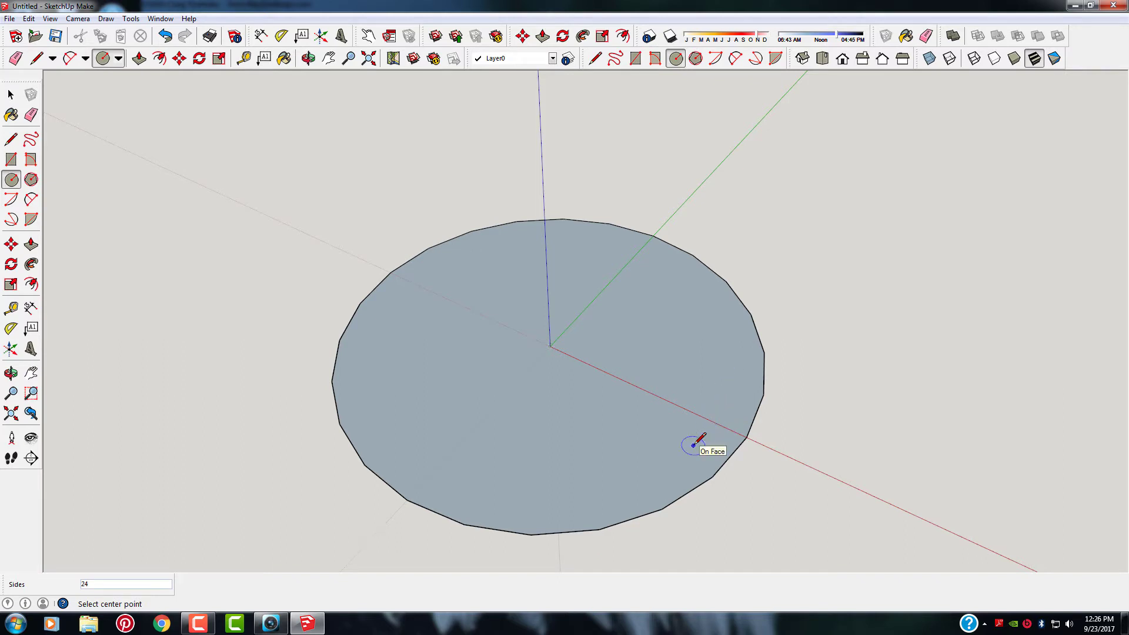
left_click(165, 36)
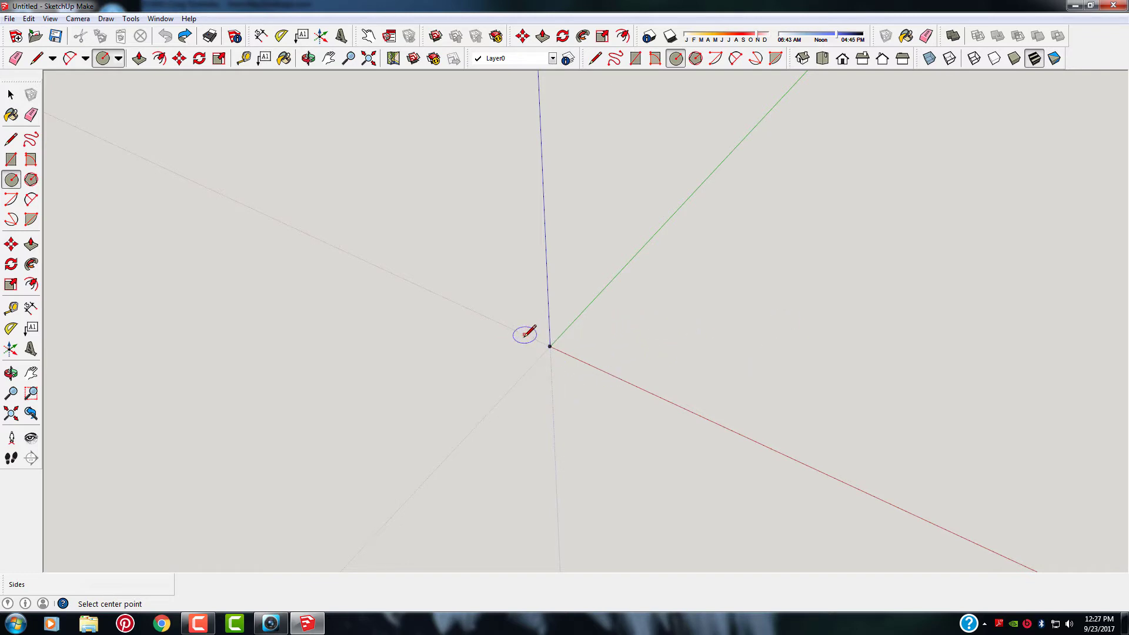
Step: Draw a filled 24-sided disc centred on the origin, cancelling a second circle begun beside it
left_click(550, 347)
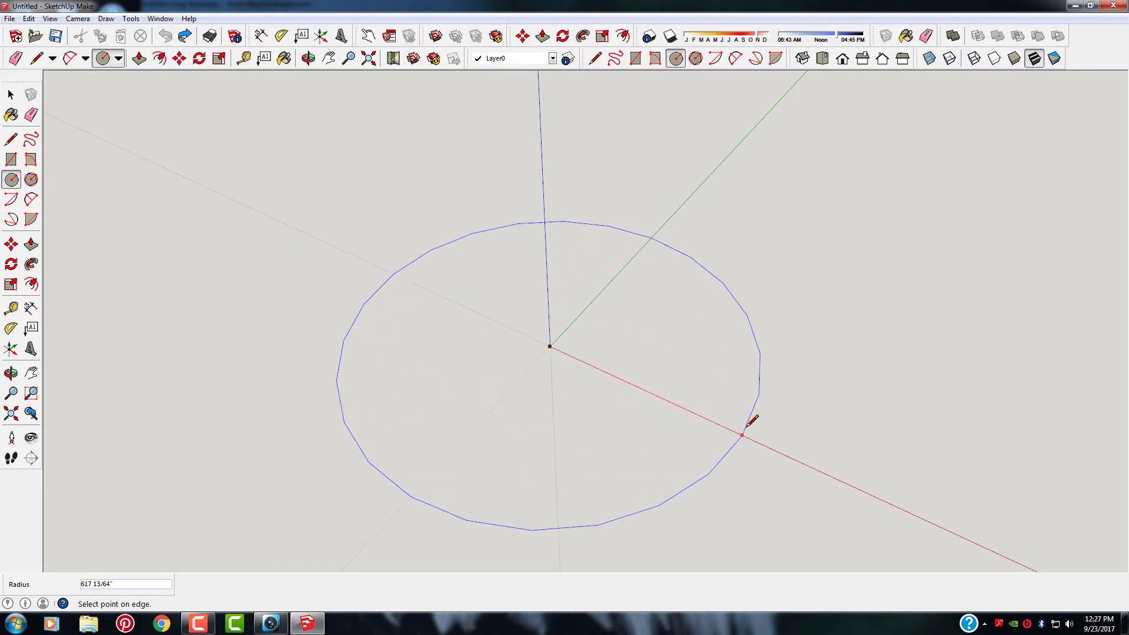
left_click(786, 453)
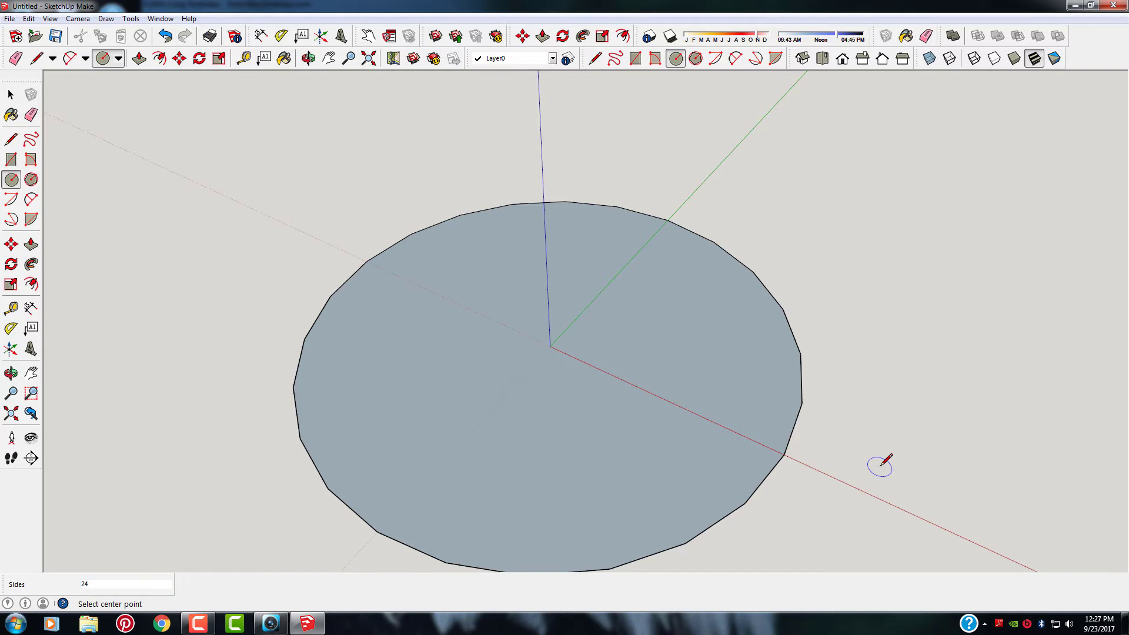
left_click(1099, 433)
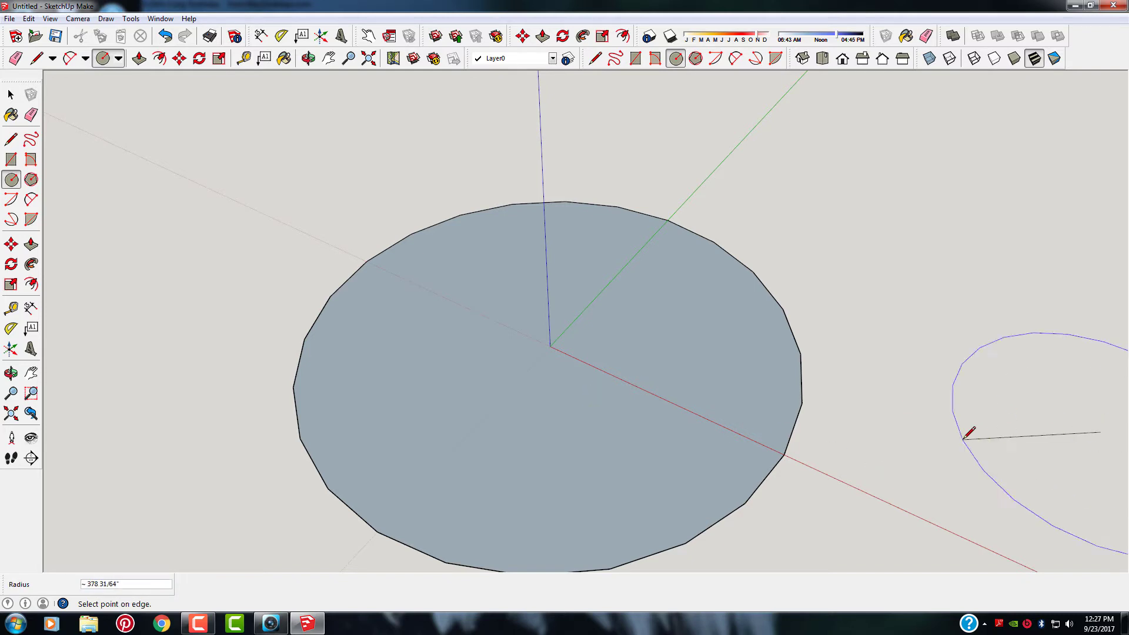
key("space")
scroll(412, 350, "down", 2)
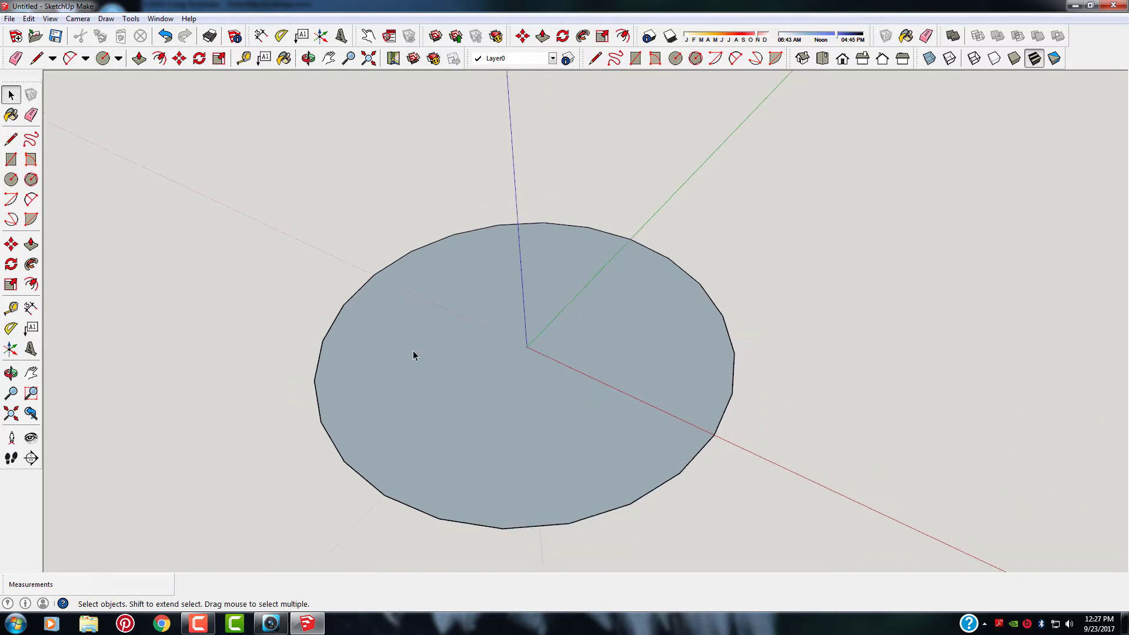
scroll(404, 512, "up", 1)
scroll(415, 512, "up", 1)
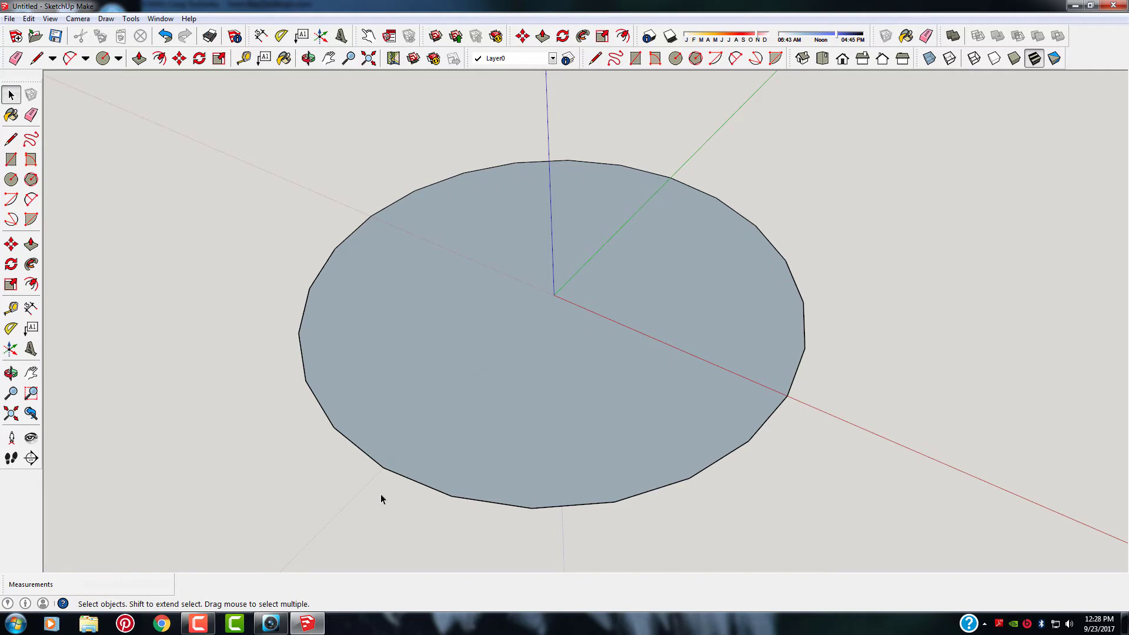
scroll(309, 324, "down", 3)
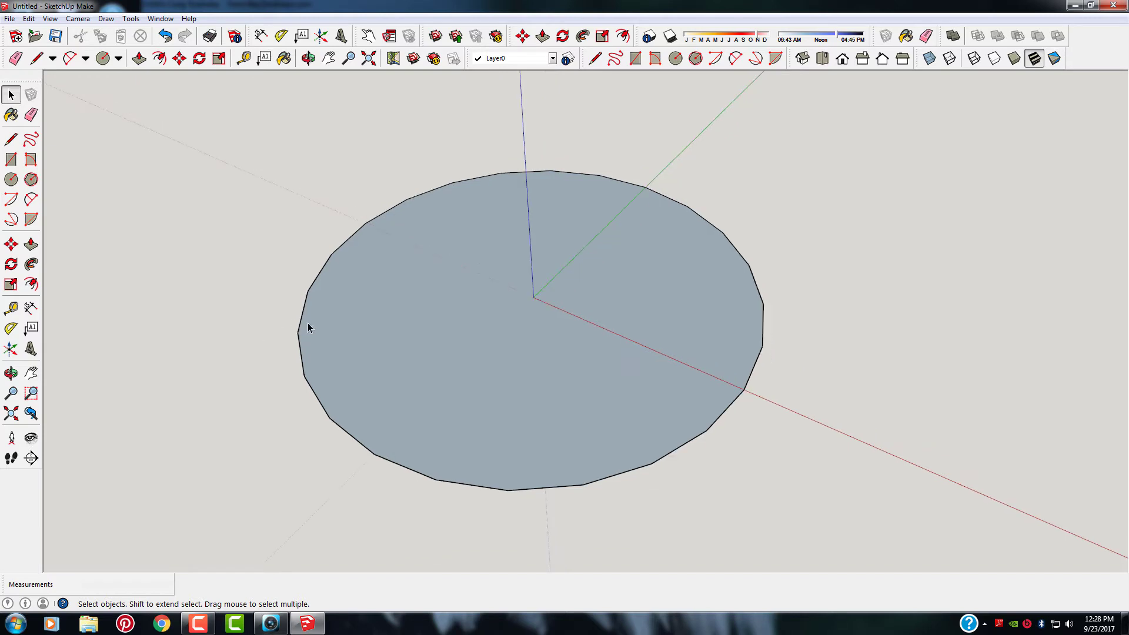
scroll(599, 433, "up", 1)
scroll(610, 412, "down", 1)
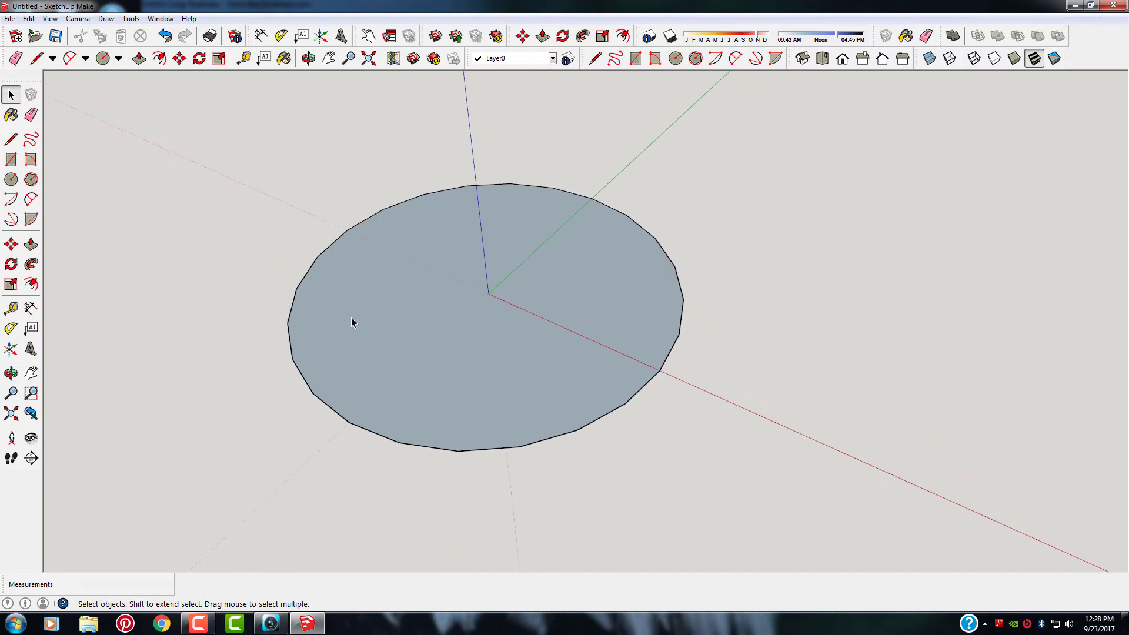
Step: Try circles centred on the disc's red-axis edge and left side, cancelling both
left_click(12, 180)
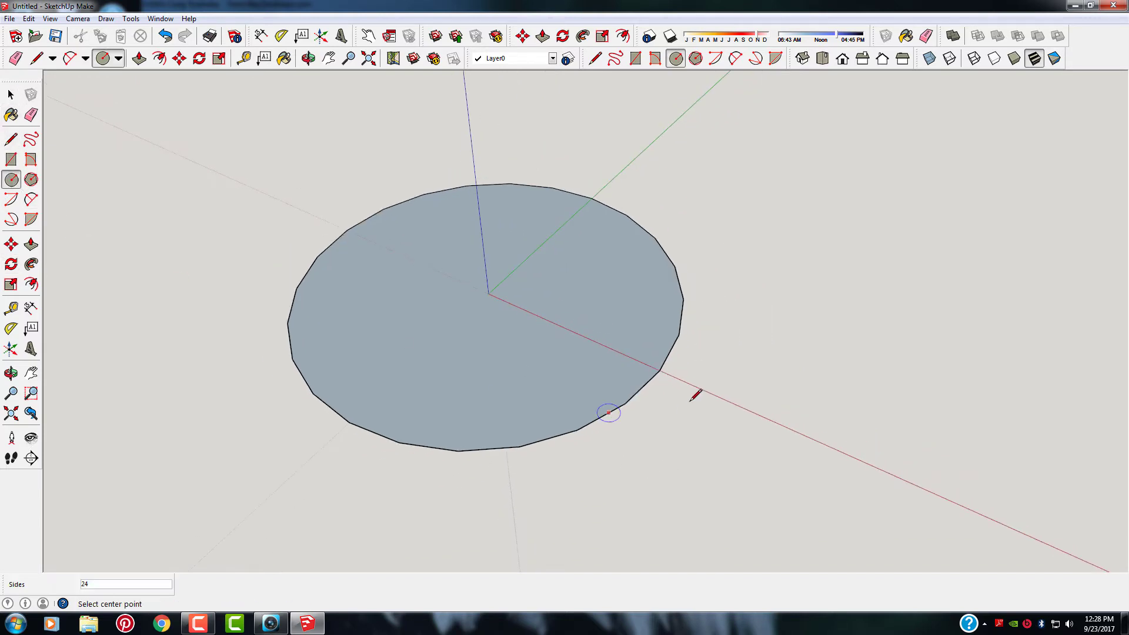
left_click(659, 371)
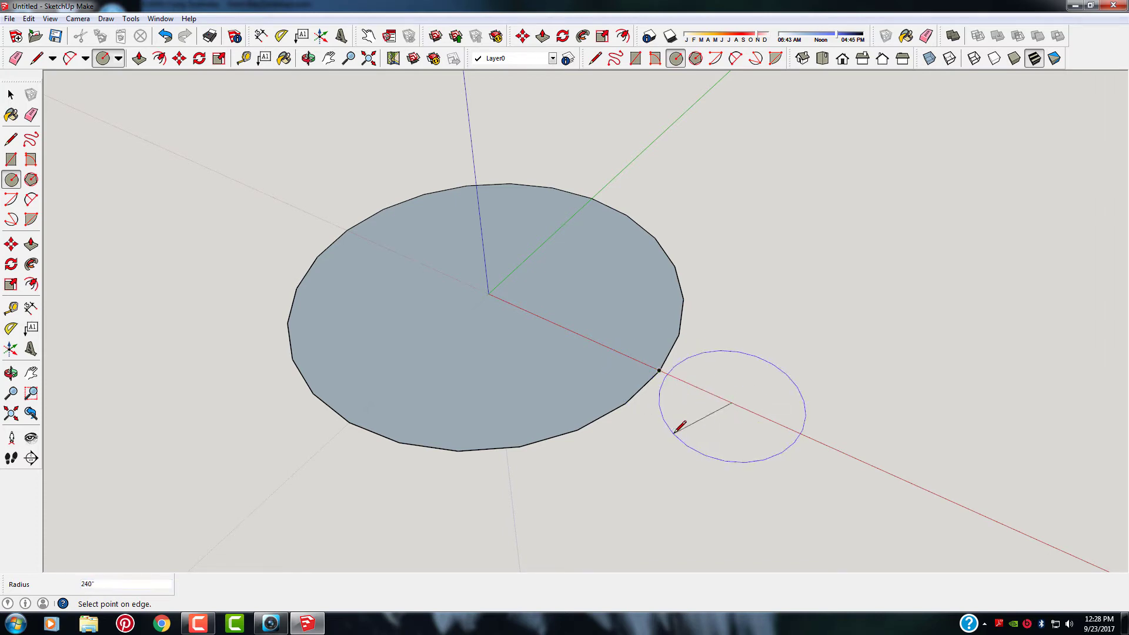
key("Escape")
left_click(667, 411)
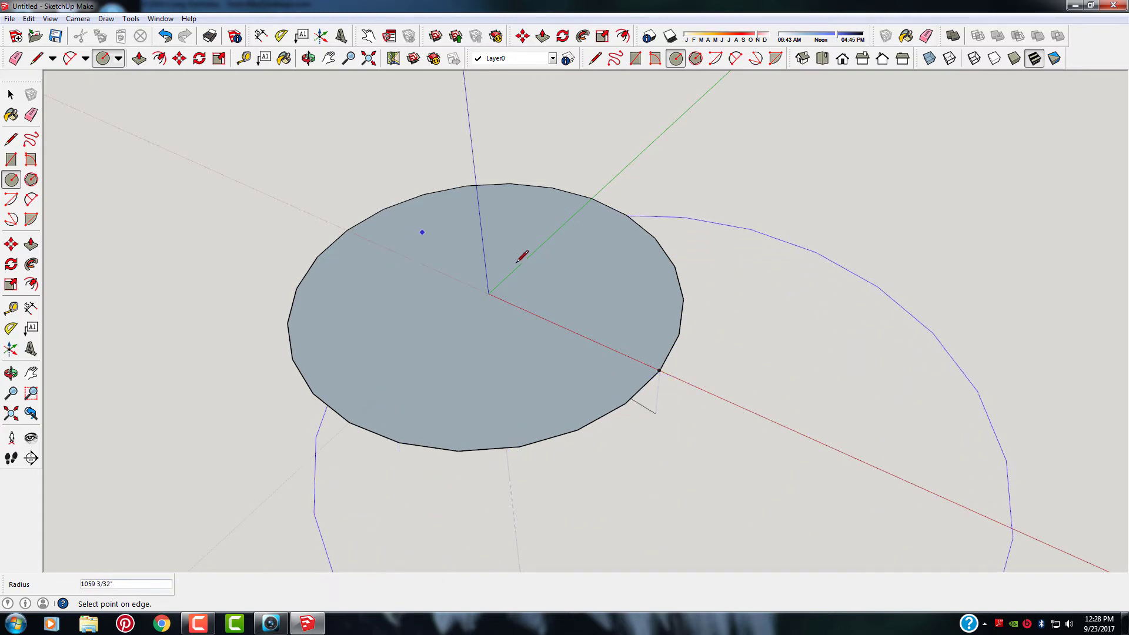
key("Escape")
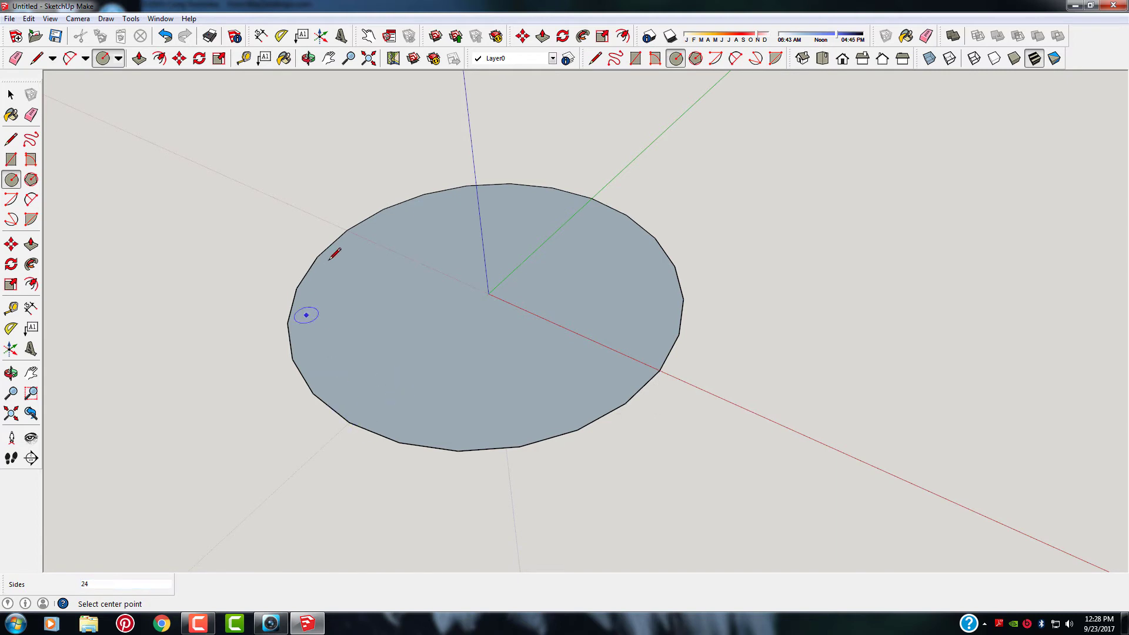
scroll(637, 361, "down", 1)
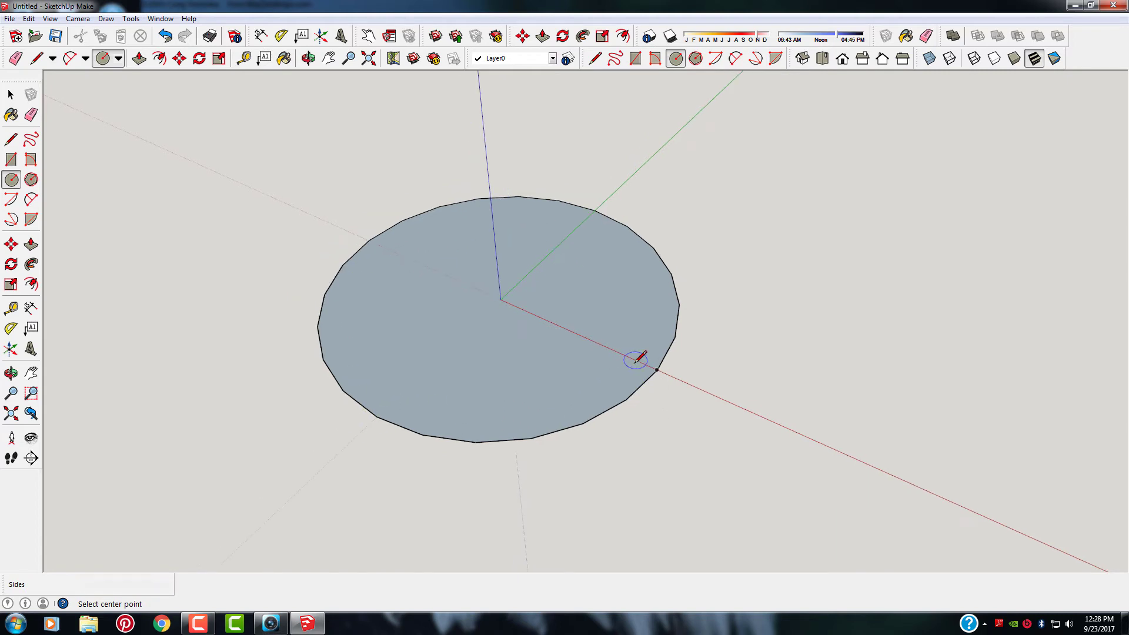
scroll(280, 331, "up", 1)
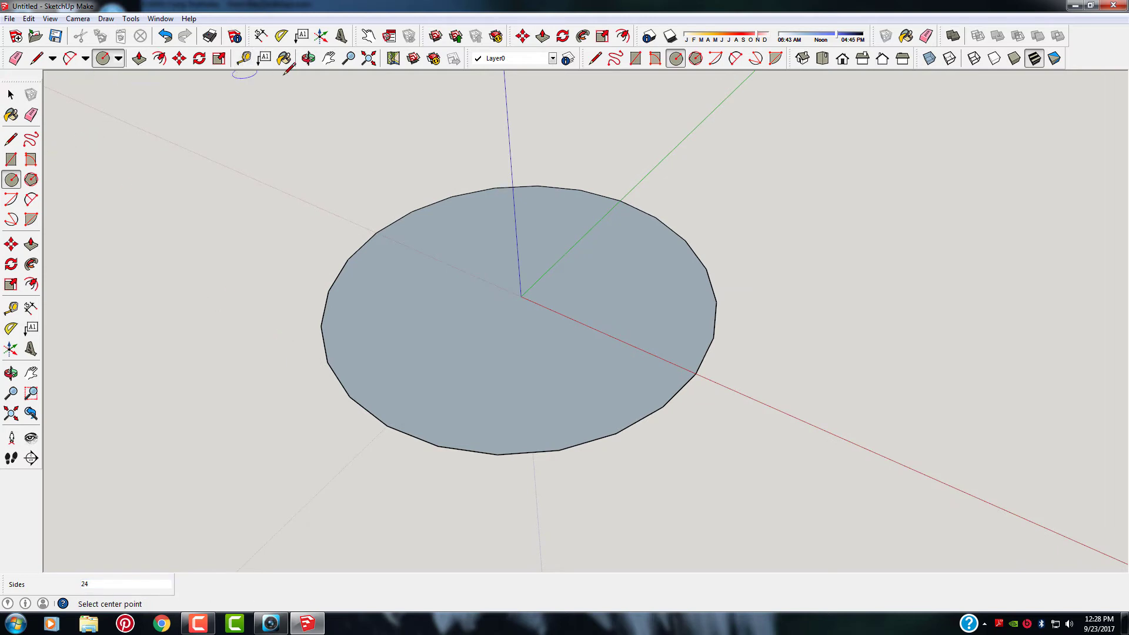
Step: Undo the last circle and set the Circle tool to 40 sides
left_click(165, 36)
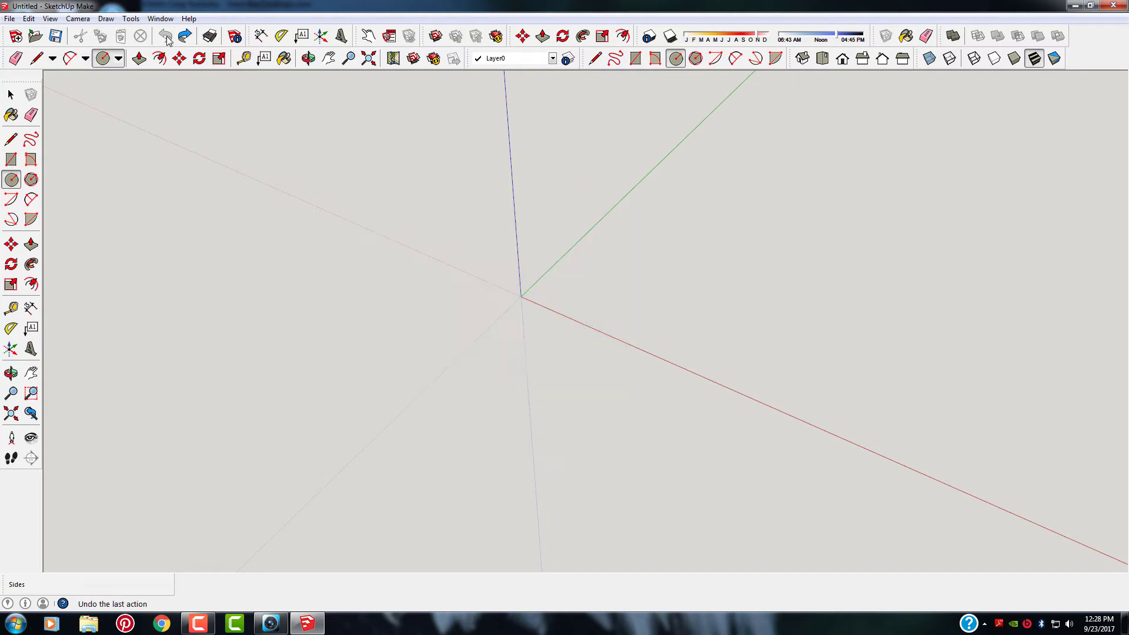
left_click(10, 181)
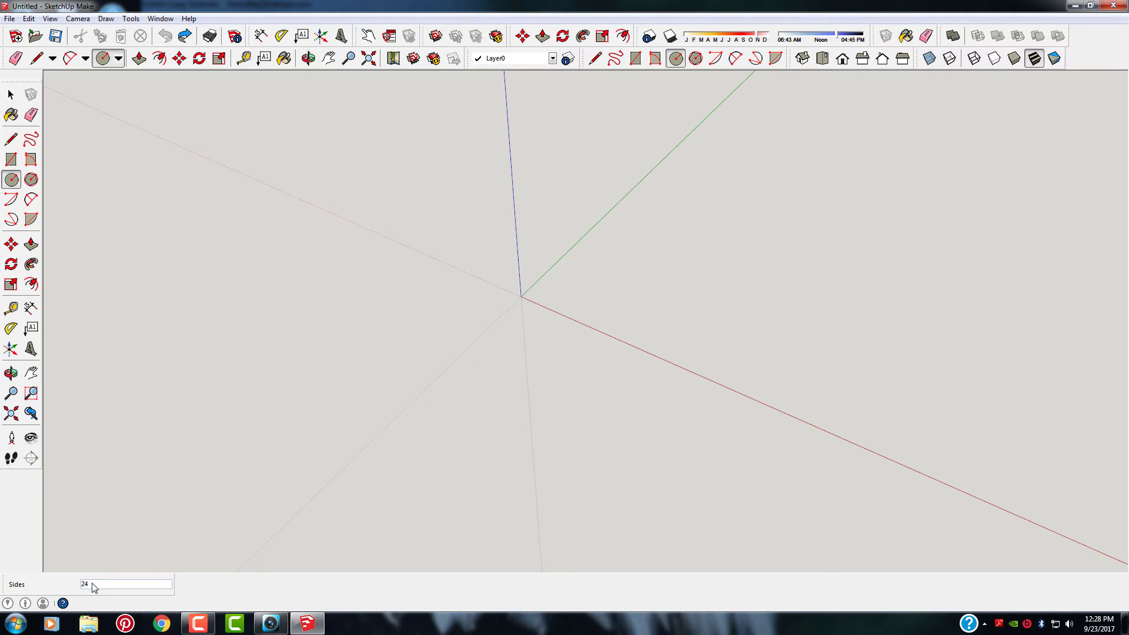
type("40")
Step: Draw a large filled circle of radius about 929 1/32" on the origin, replacing a tiny first attempt
left_click(521, 296)
left_click(545, 298)
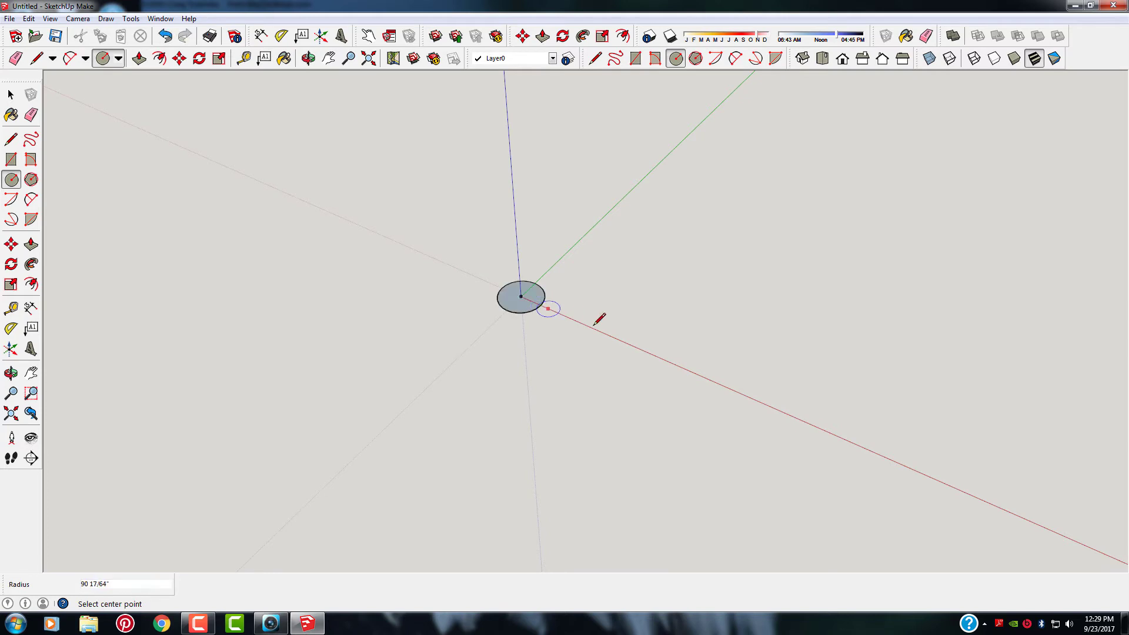
left_click(166, 35)
left_click(521, 297)
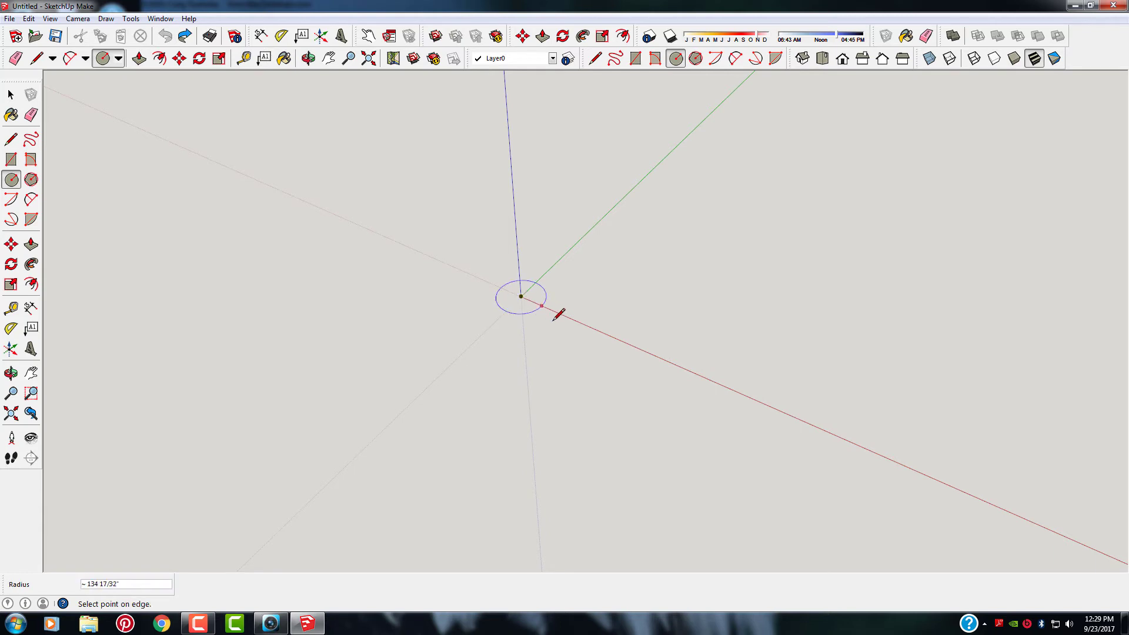
left_click(753, 388)
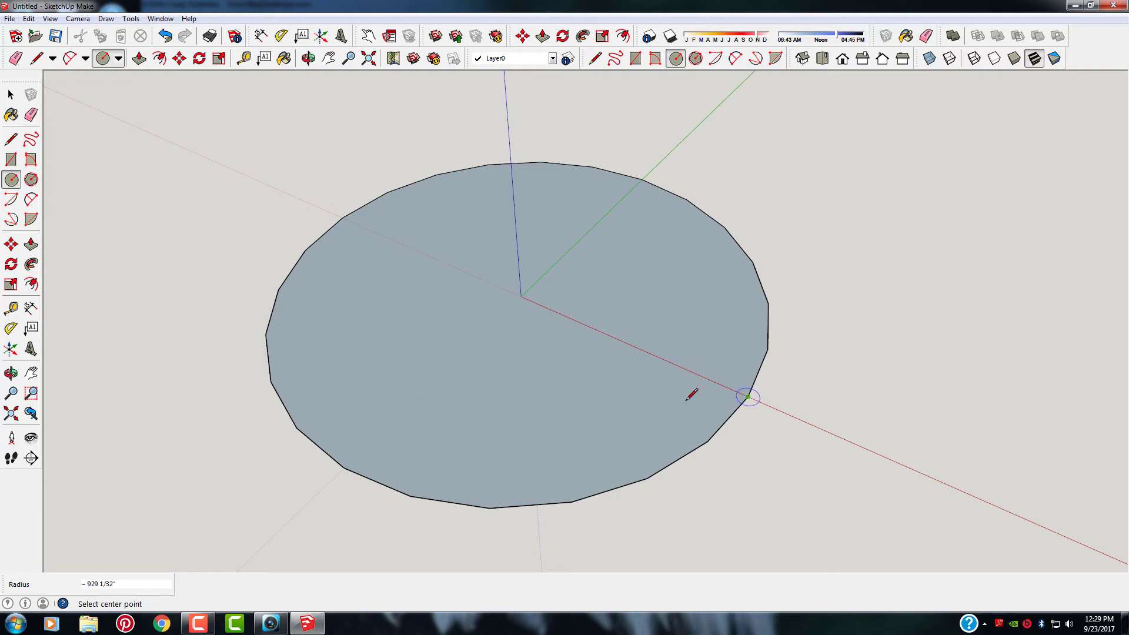
scroll(685, 395, "down", 2)
scroll(567, 371, "down", 4)
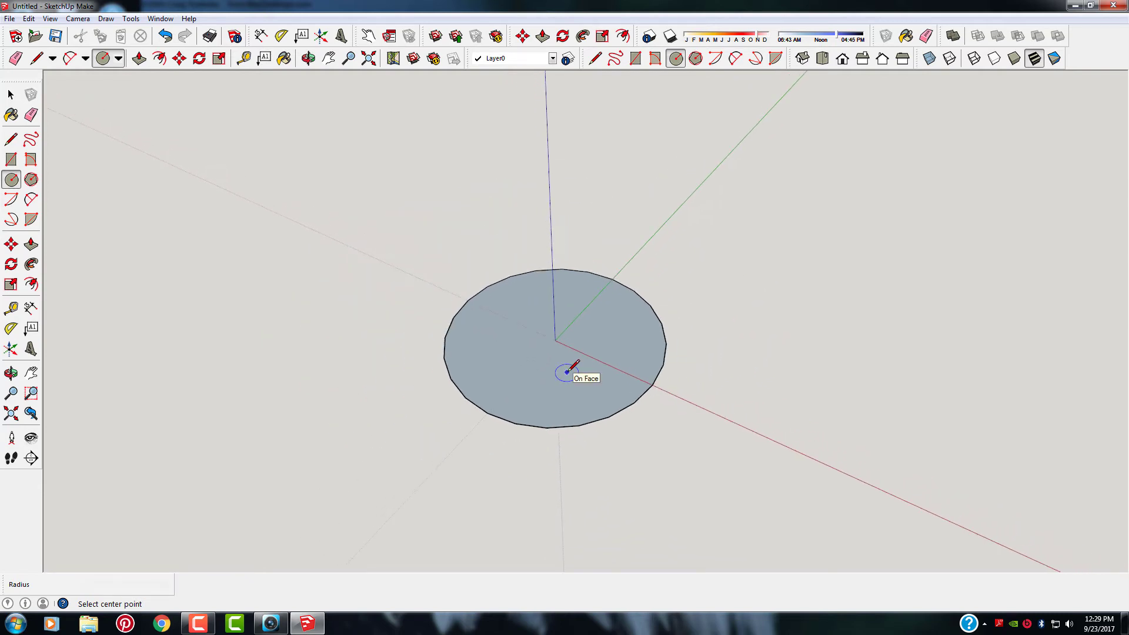
scroll(568, 371, "up", 2)
scroll(571, 379, "down", 2)
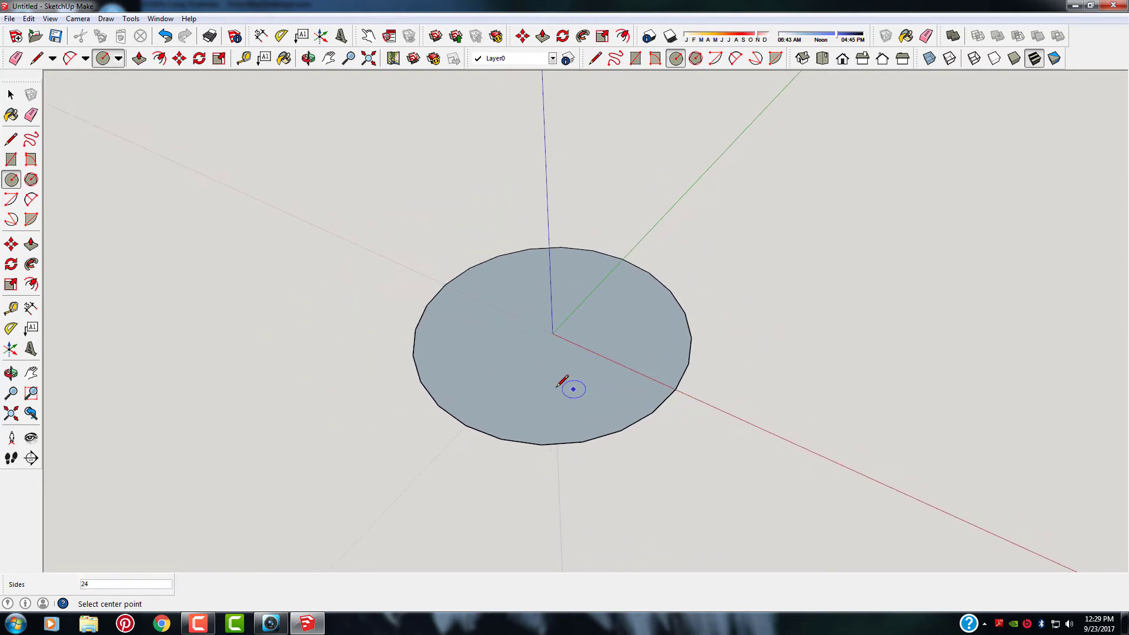
Step: Undo the circle, redraw one, and undo it again so only the axes remain
left_click(166, 37)
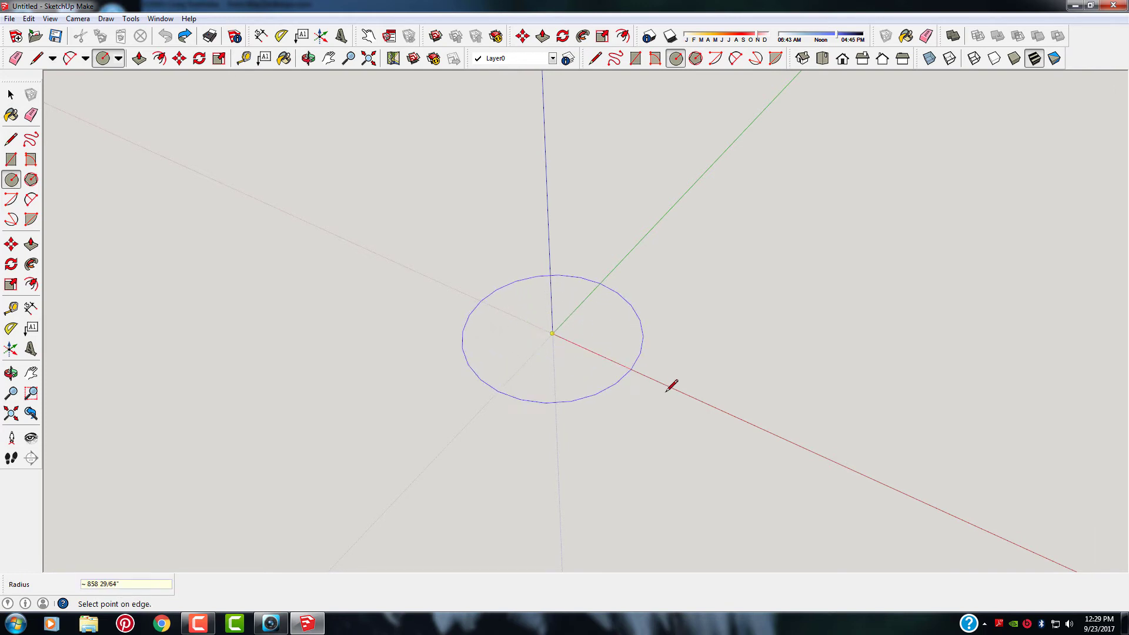
left_click(713, 418)
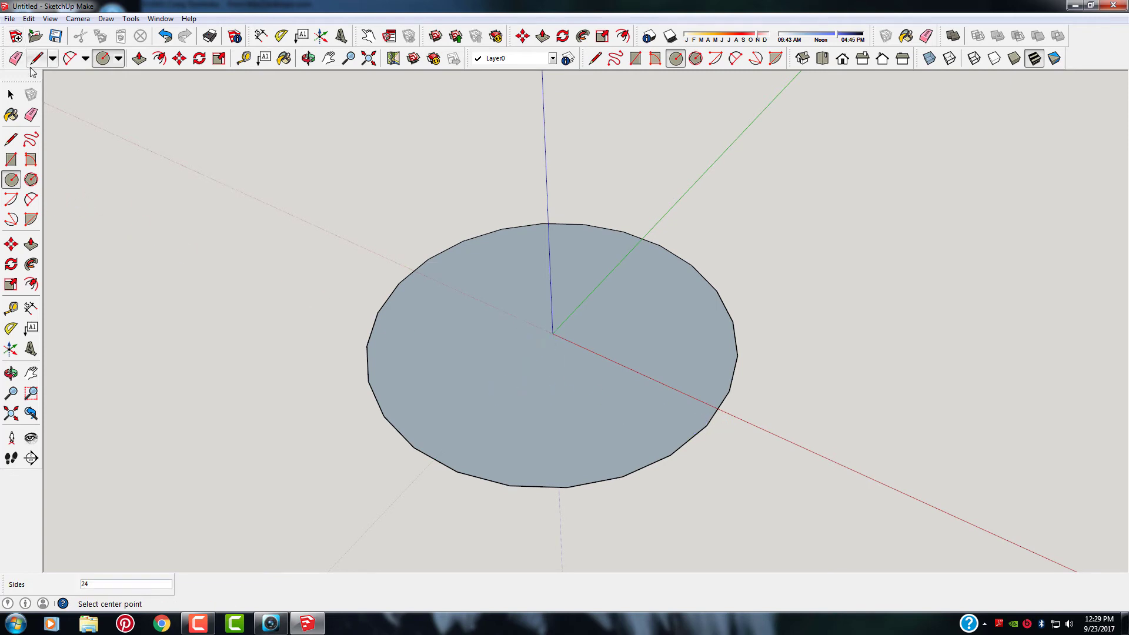
left_click(167, 36)
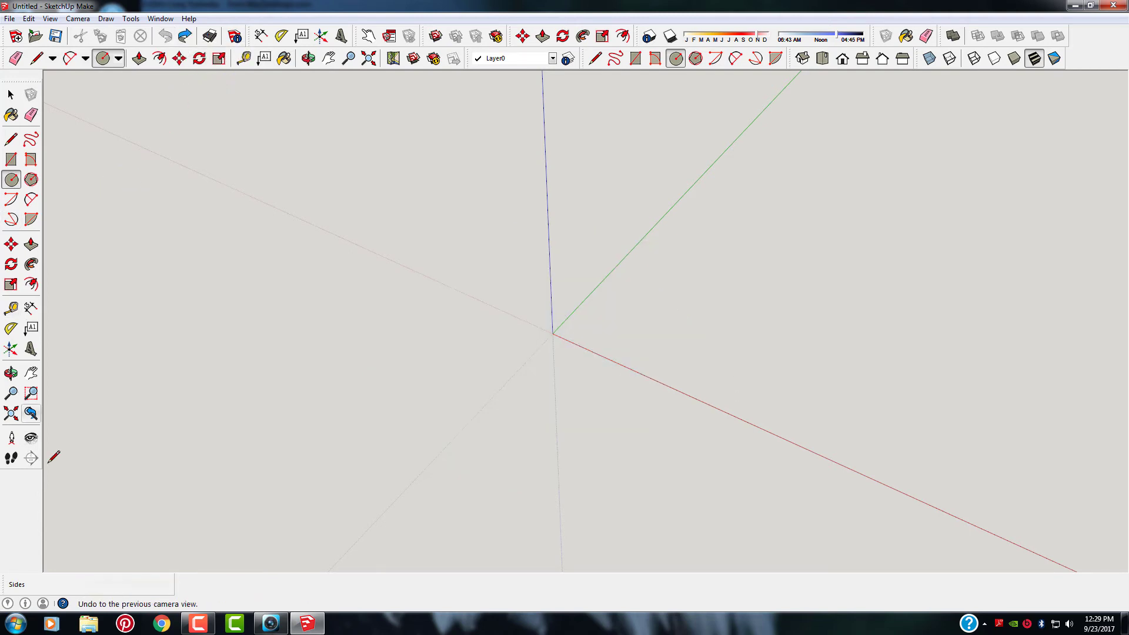
Step: Draw a filled circle with a 20' radius centred on the origin
left_click(11, 181)
left_click(552, 333)
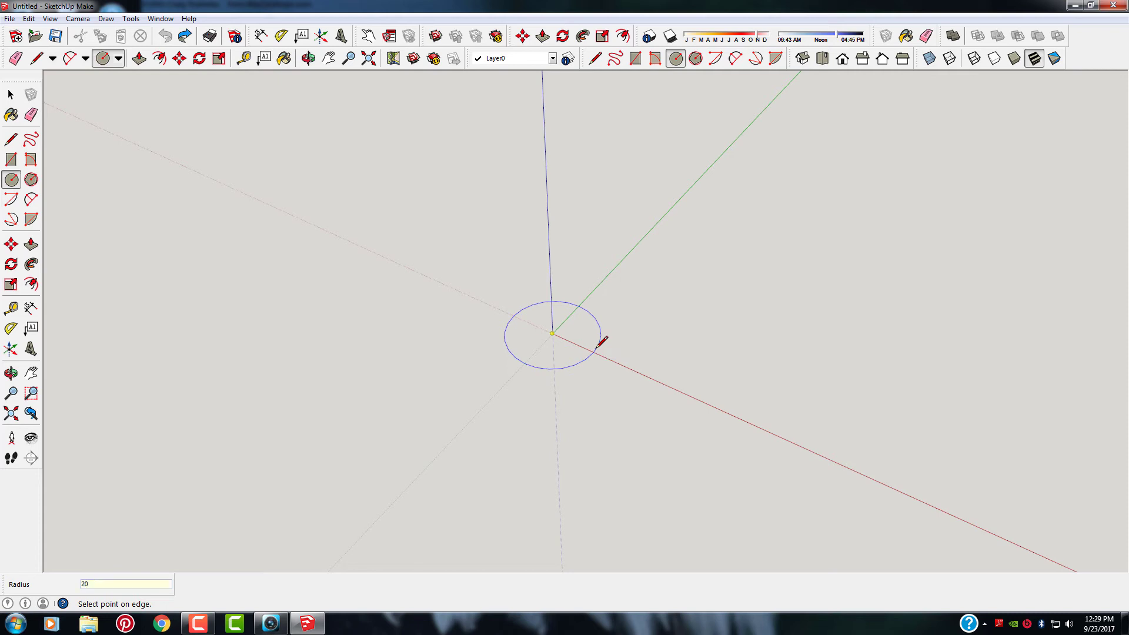
key("Return")
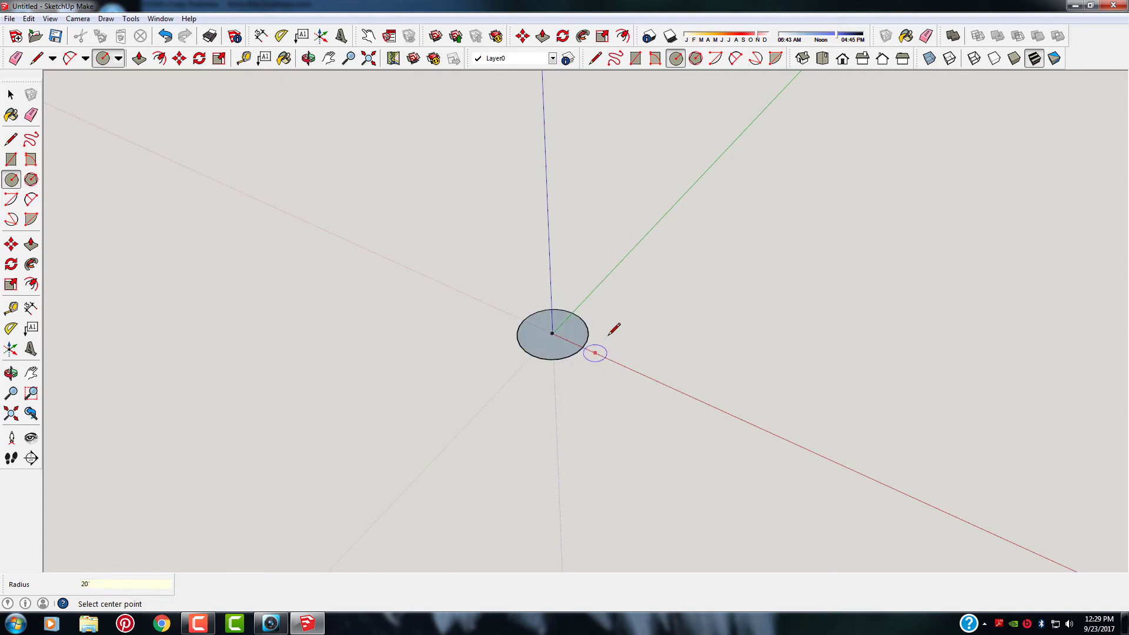
scroll(549, 350, "up", 5)
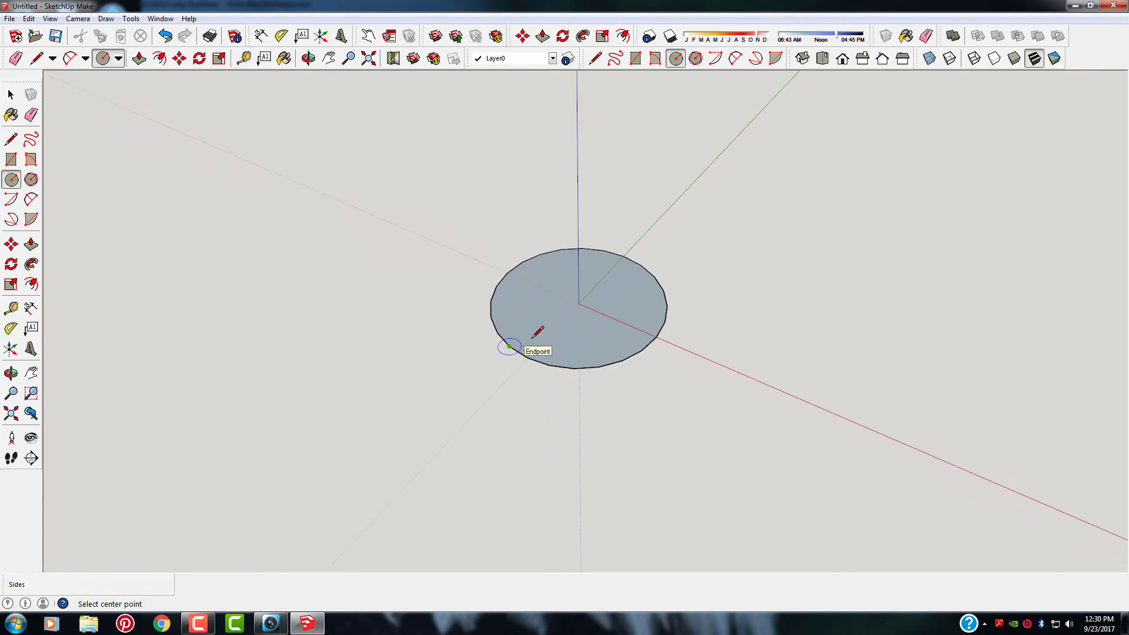
scroll(582, 350, "up", 3)
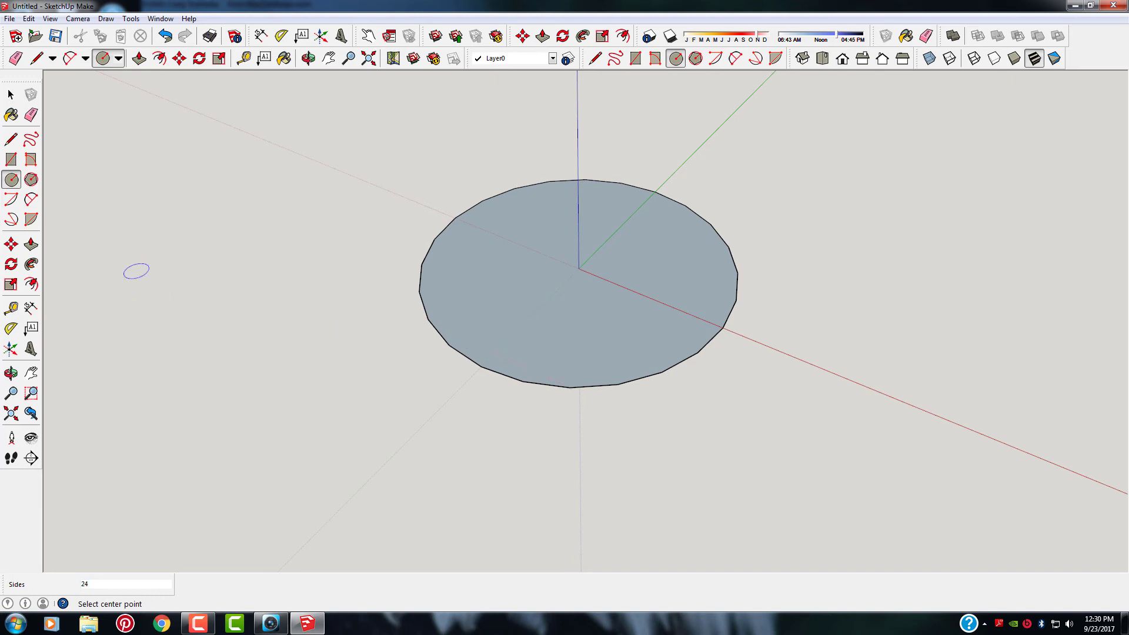
Step: Undo the 20' circle and draw a circle of radius about 167 15/64" on the origin
left_click(166, 36)
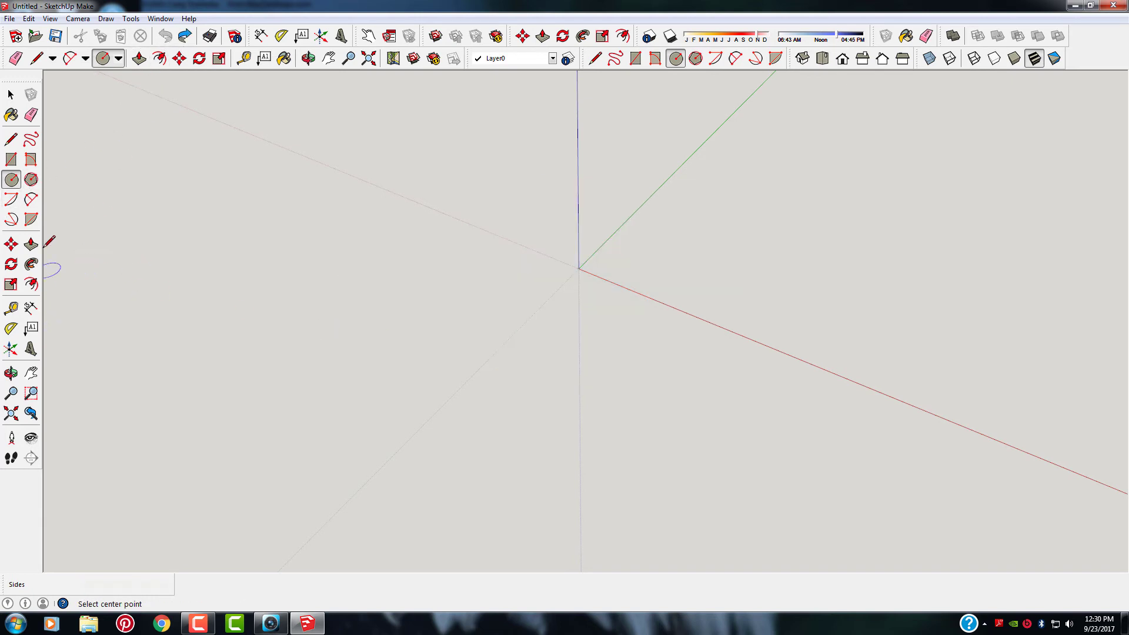
left_click(11, 179)
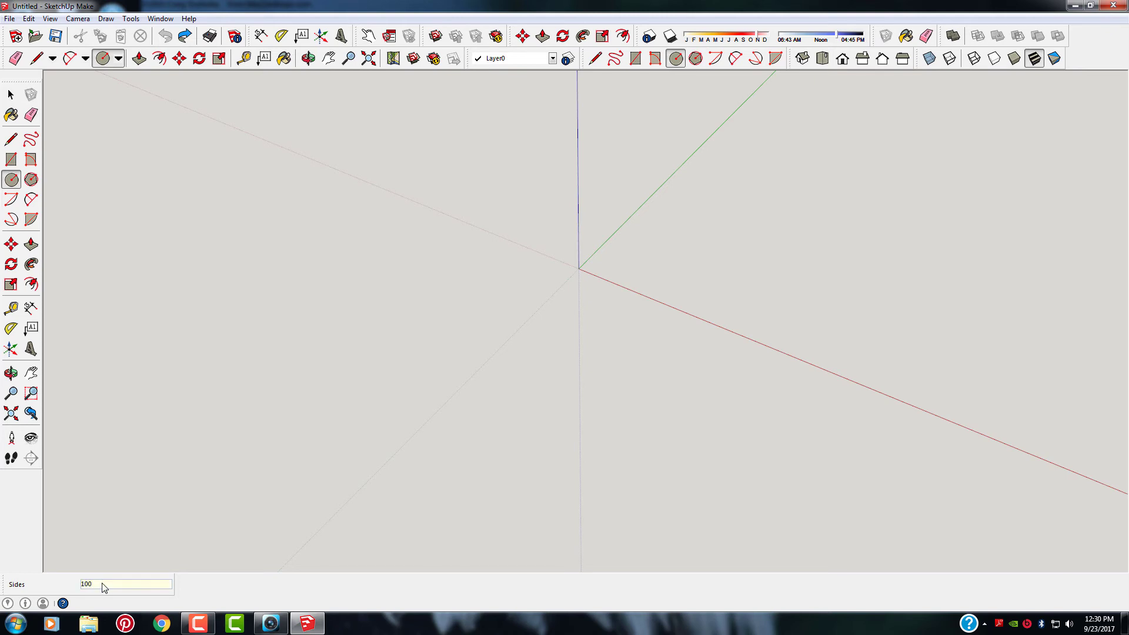
left_click(579, 269)
left_click(680, 304)
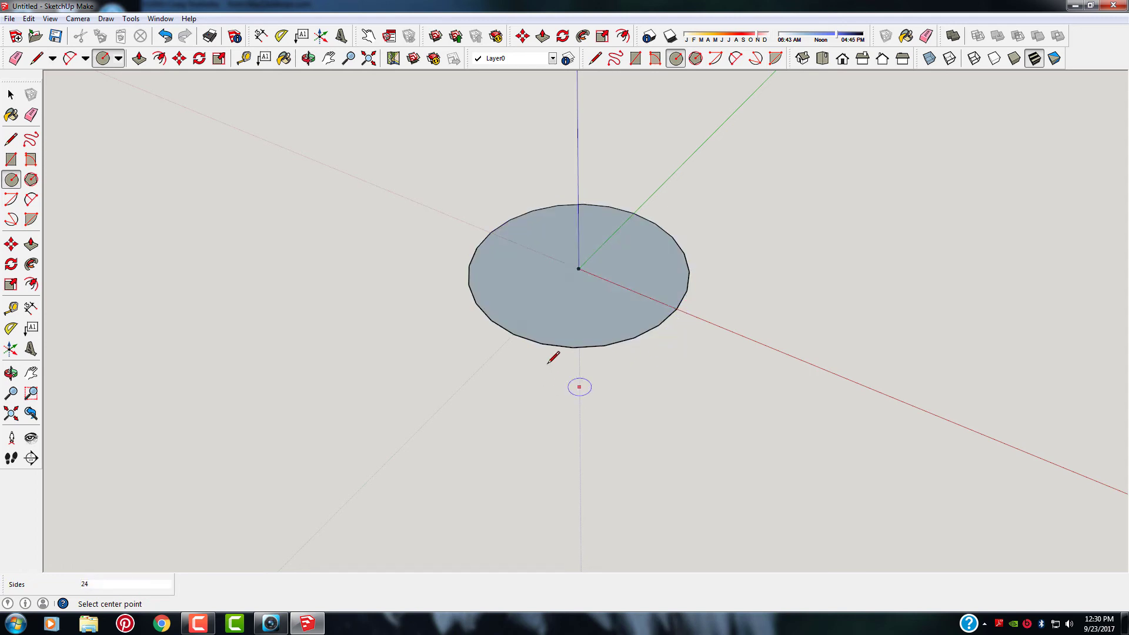
Step: Draw a smaller concentric circle inside the disc, centred on the origin
scroll(555, 349, "up", 2)
scroll(557, 347, "down", 2)
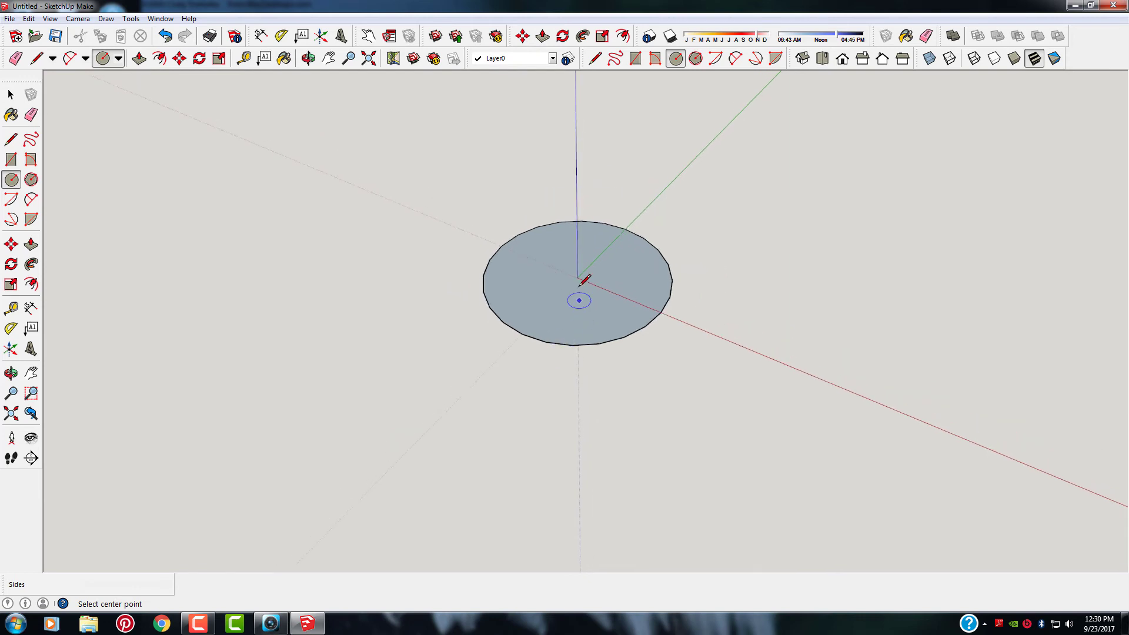
scroll(573, 279, "up", 3)
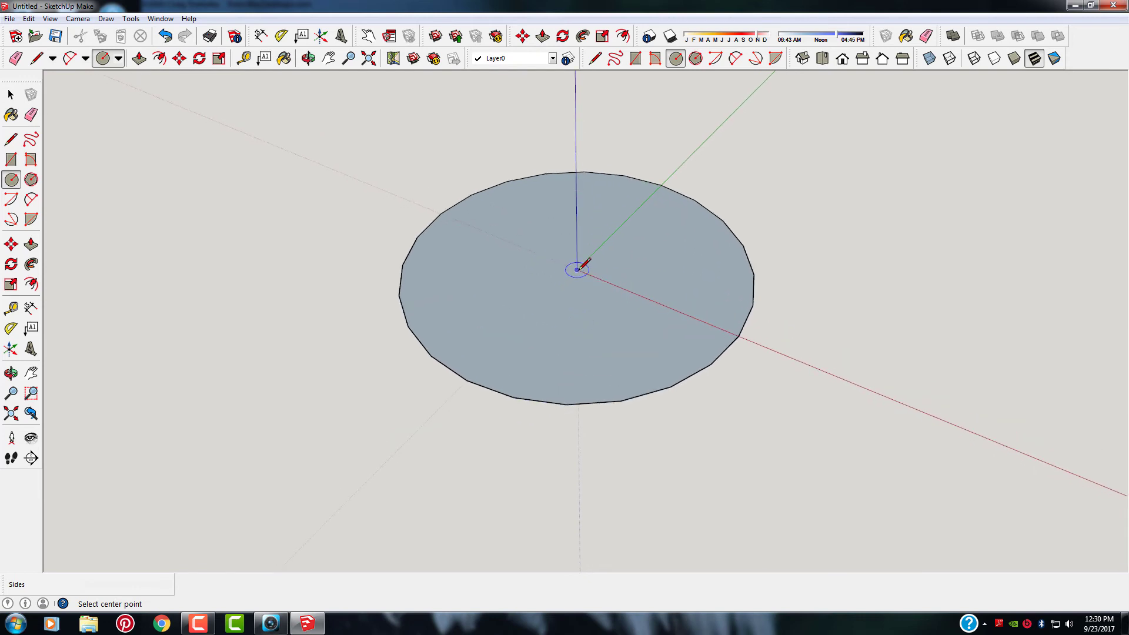
left_click(577, 270)
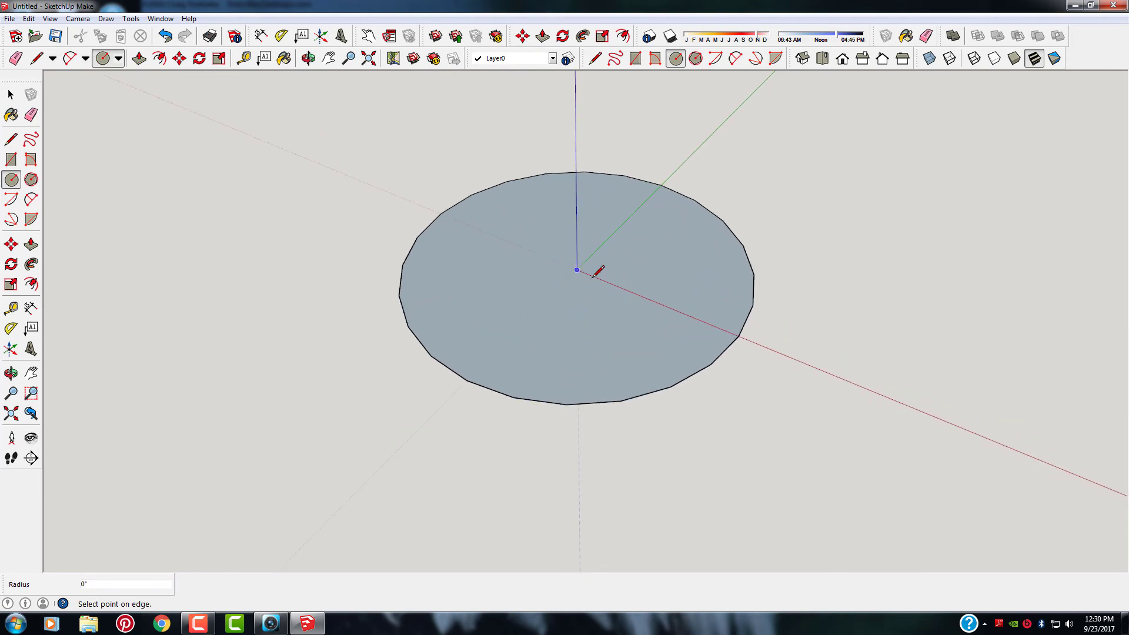
left_click(679, 315)
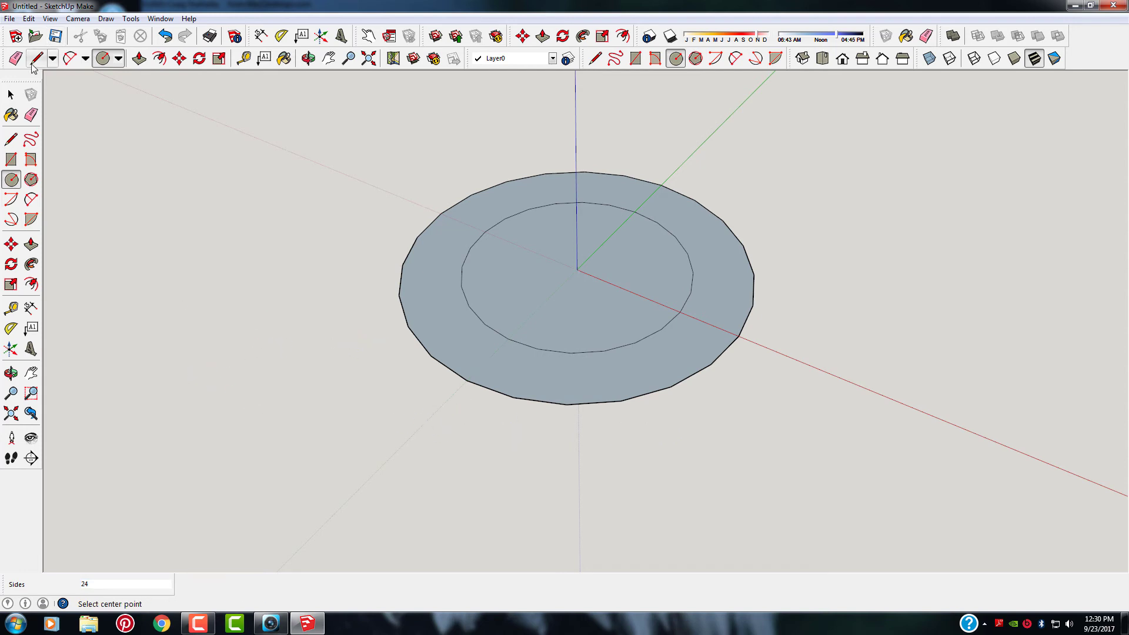
Step: Select the inner circle's face and delete it, leaving a flat ring
left_click(12, 94)
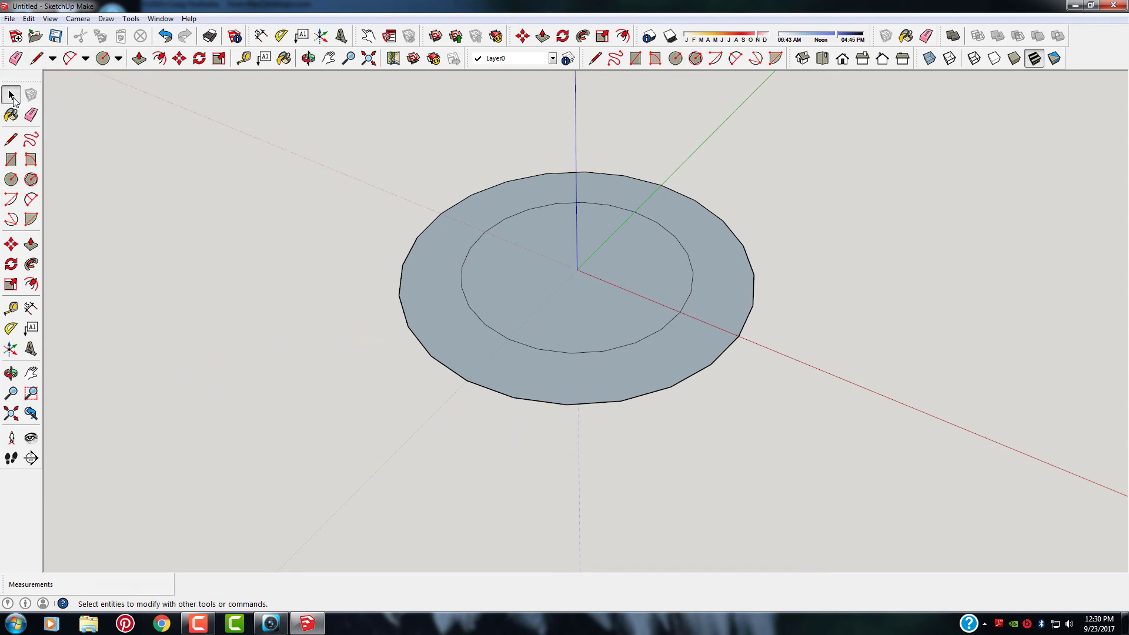
left_click(525, 287)
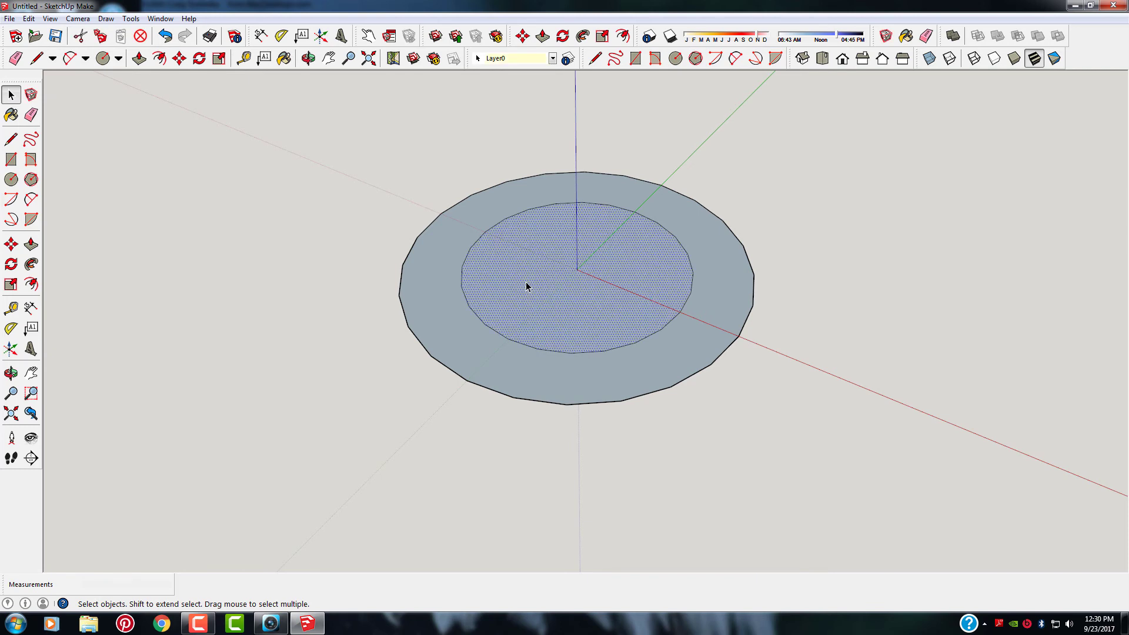
key("Delete")
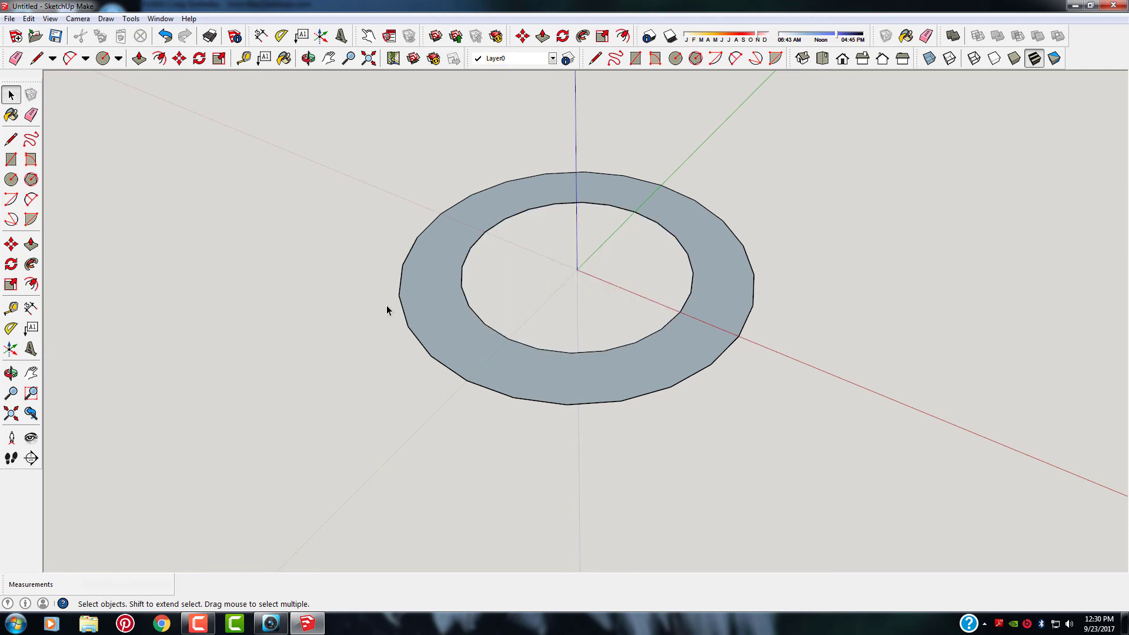
Step: Push/Pull the ring upward into a hollow cylindrical tube
left_click(31, 244)
left_click(429, 290)
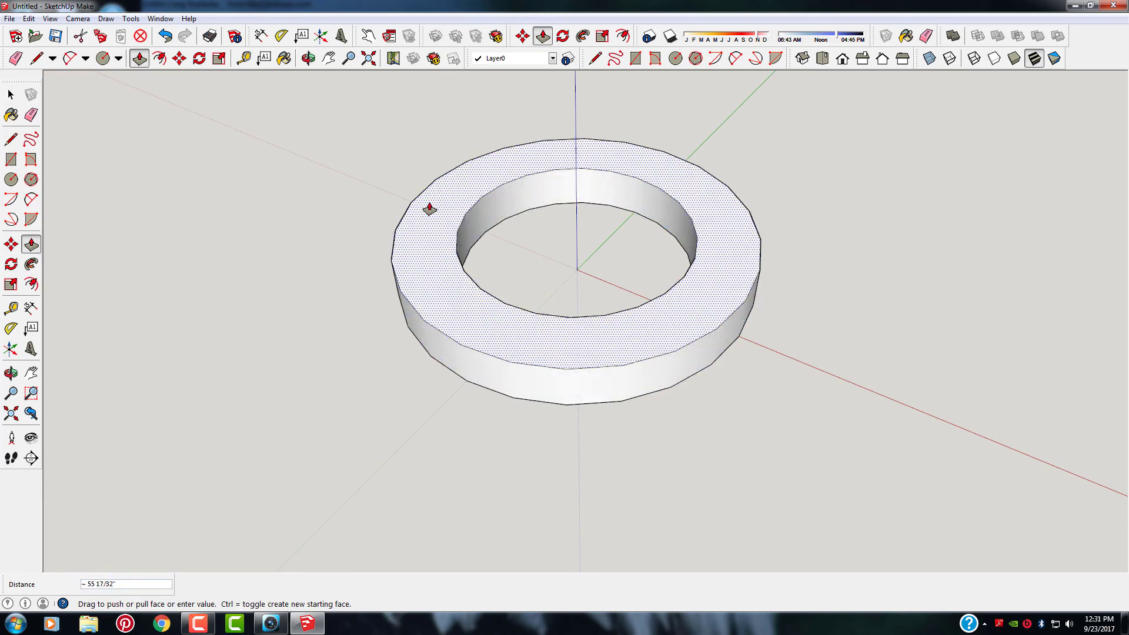
left_click(429, 153)
Step: Start a further pull on the tube's top, then cancel the overly tall extrusion
left_click(428, 153)
scroll(438, 247, "down", 5)
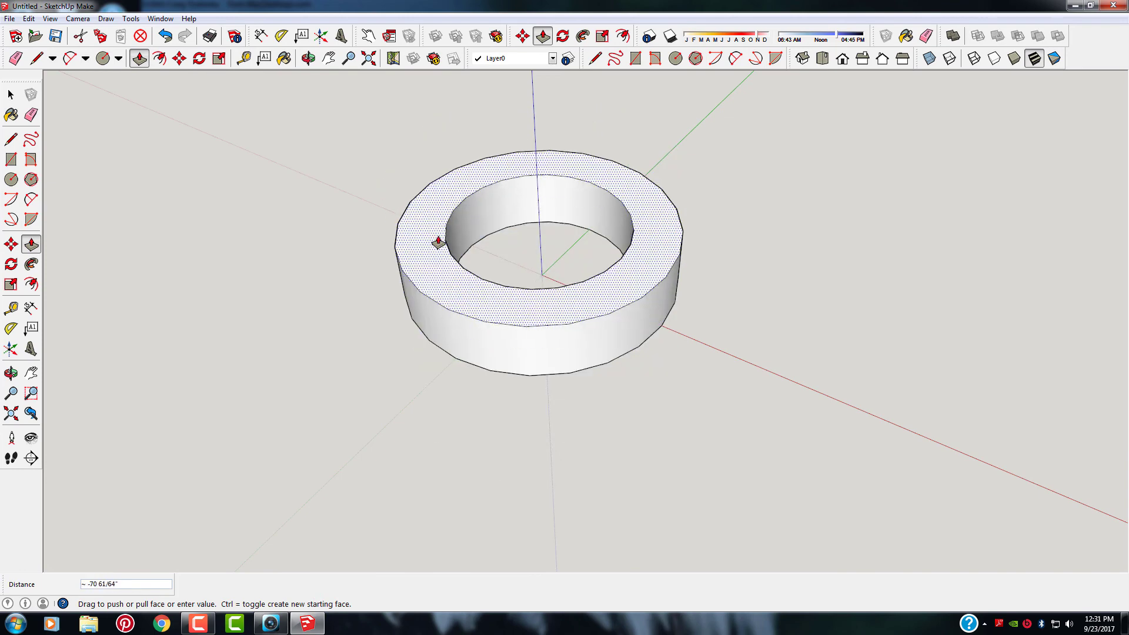
scroll(438, 242, "down", 10)
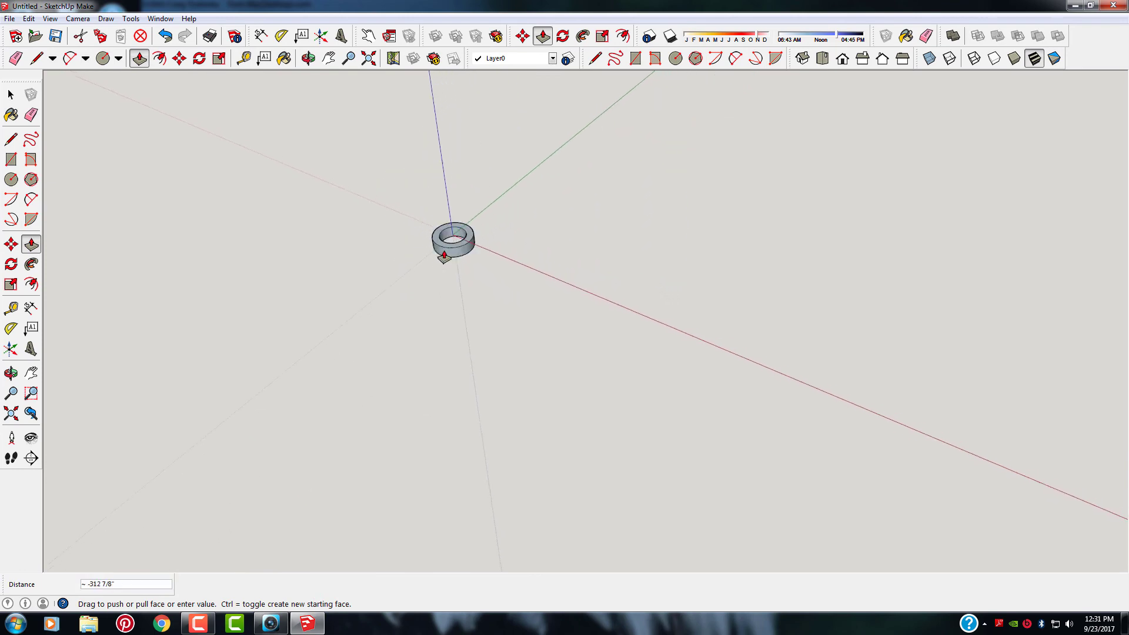
scroll(418, 171, "up", 8)
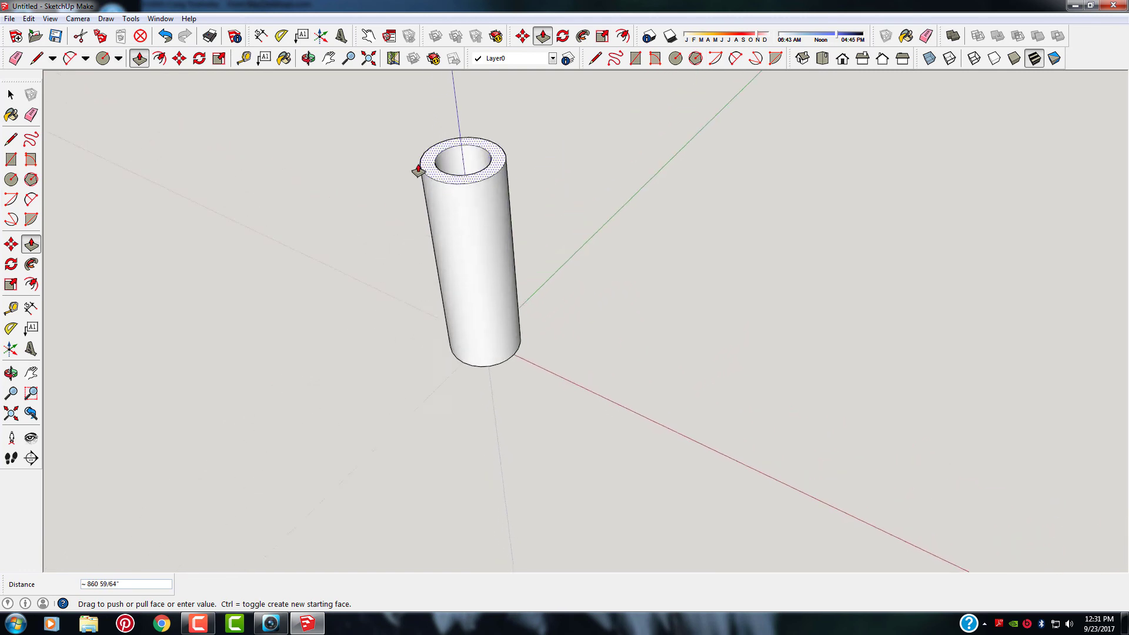
scroll(418, 172, "up", 4)
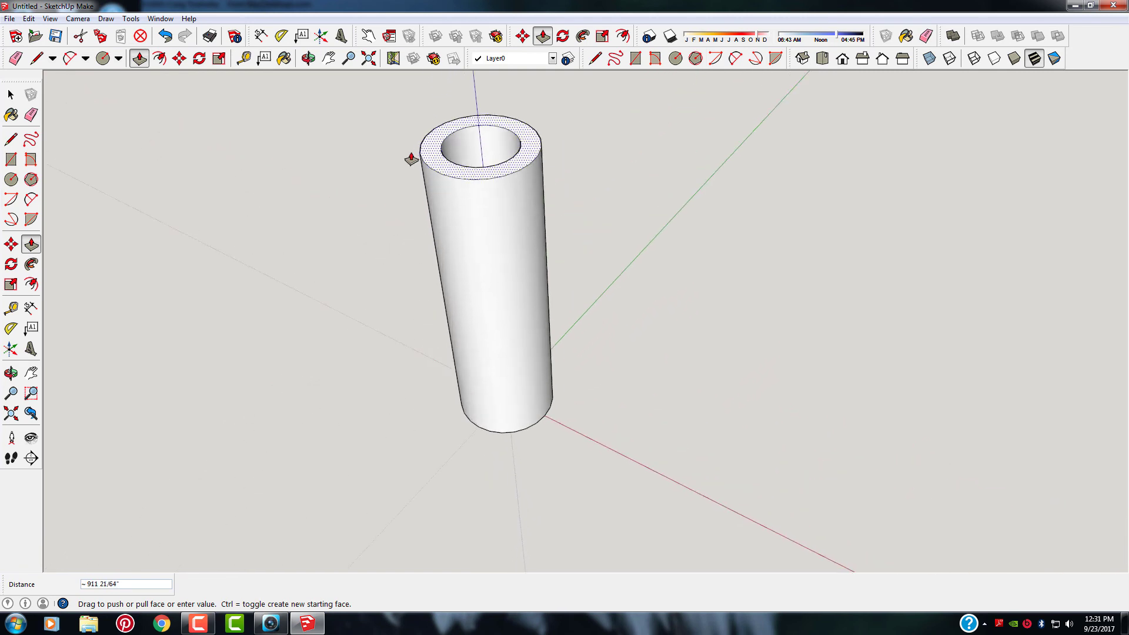
key("Escape")
scroll(511, 364, "up", 4)
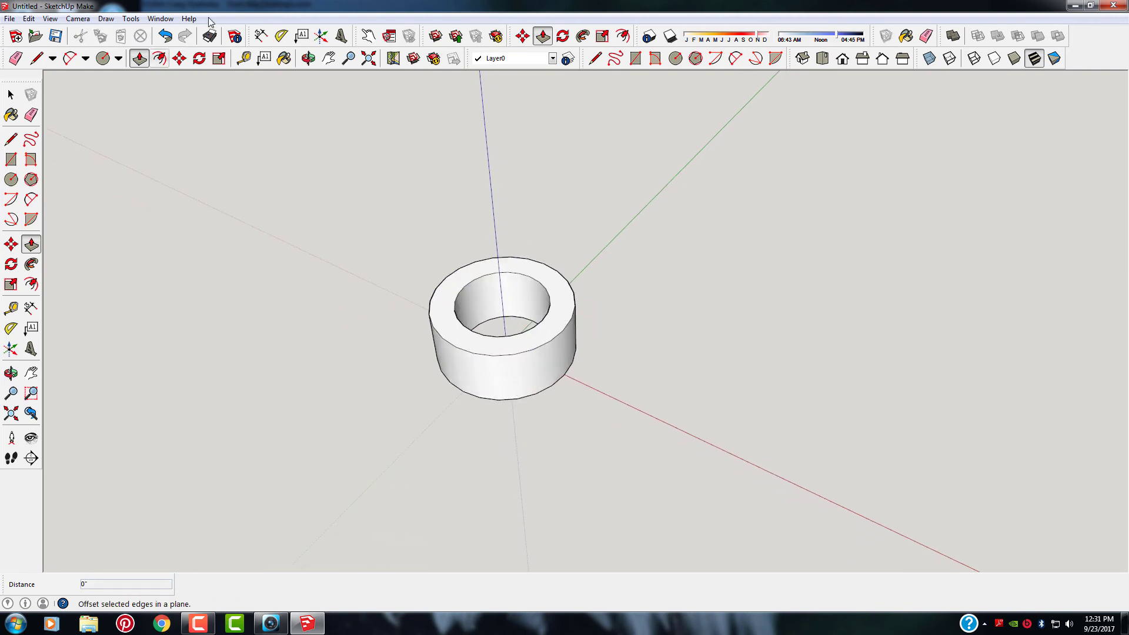
Step: Undo the extrusion, the ring's hole, the inner circle and the disc to empty the canvas
left_click(167, 34)
left_click(169, 35)
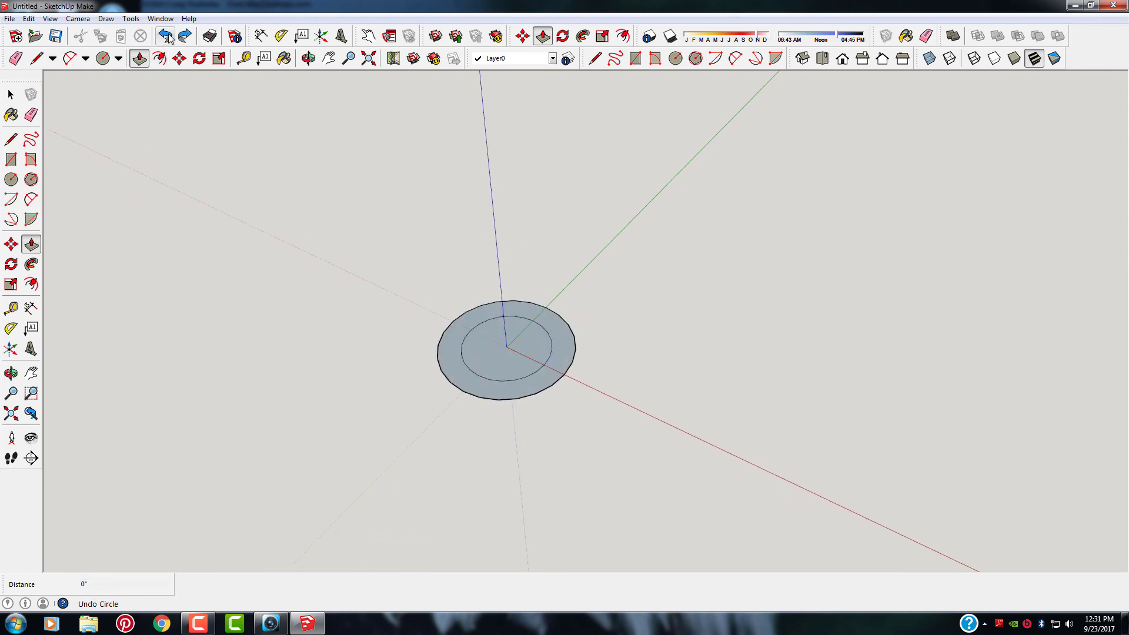
left_click(168, 35)
left_click(168, 35)
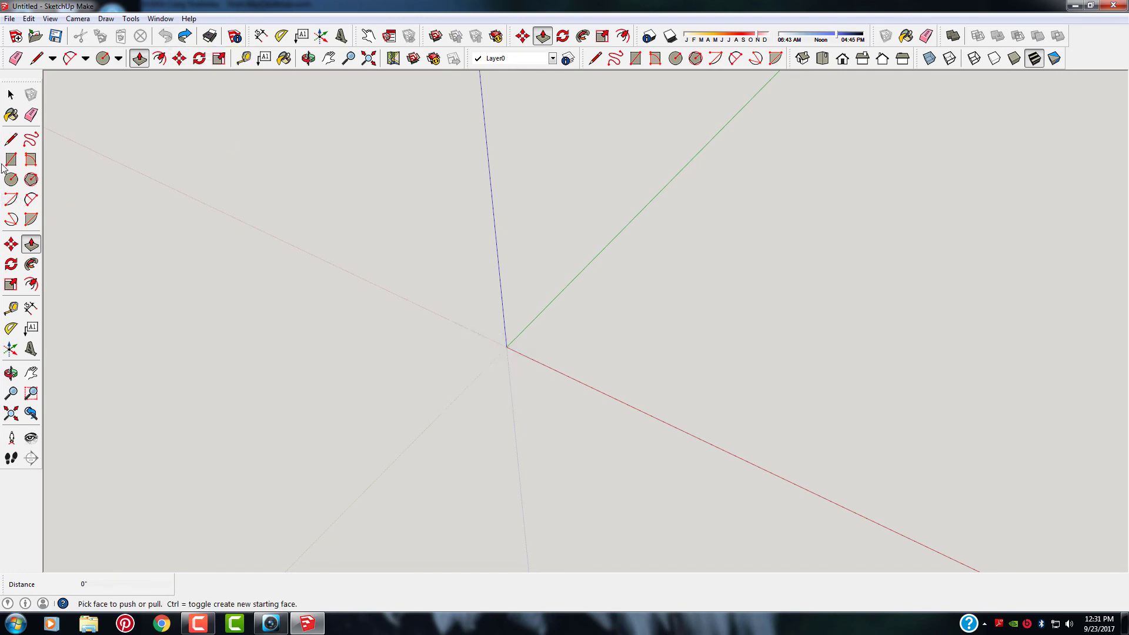
Step: Draw a large circle centred at the origin, its radius set along the red axis
left_click(11, 180)
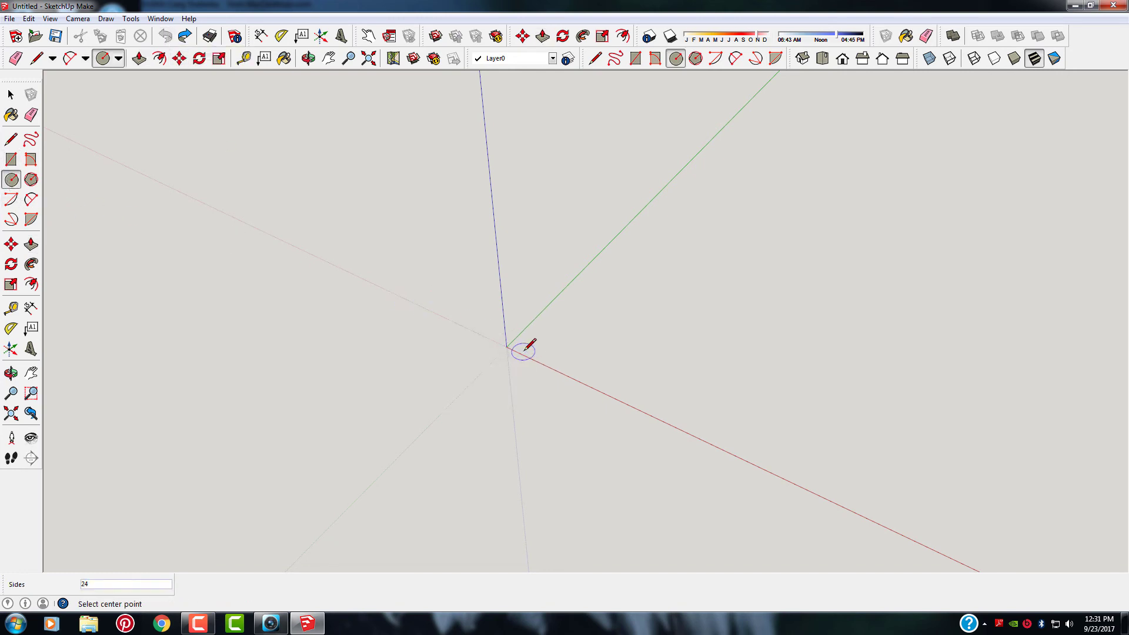
left_click(507, 348)
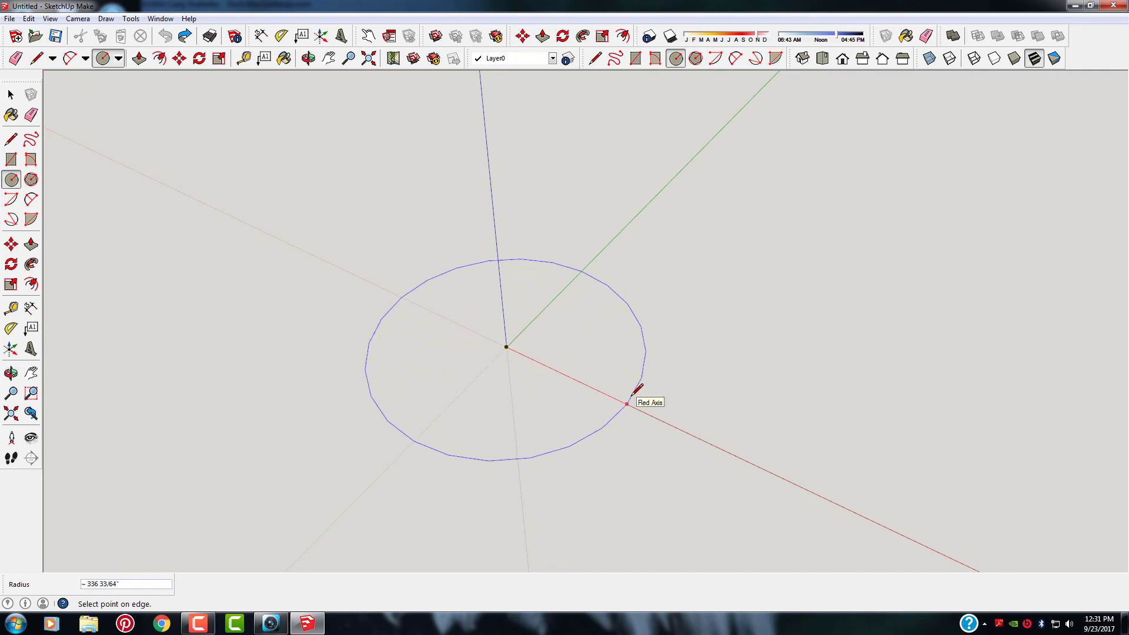
key("Escape")
left_click(509, 346)
left_click(600, 392)
Step: Draw a smaller circle centred where the large circle's edge crosses the red axis
left_click(600, 392)
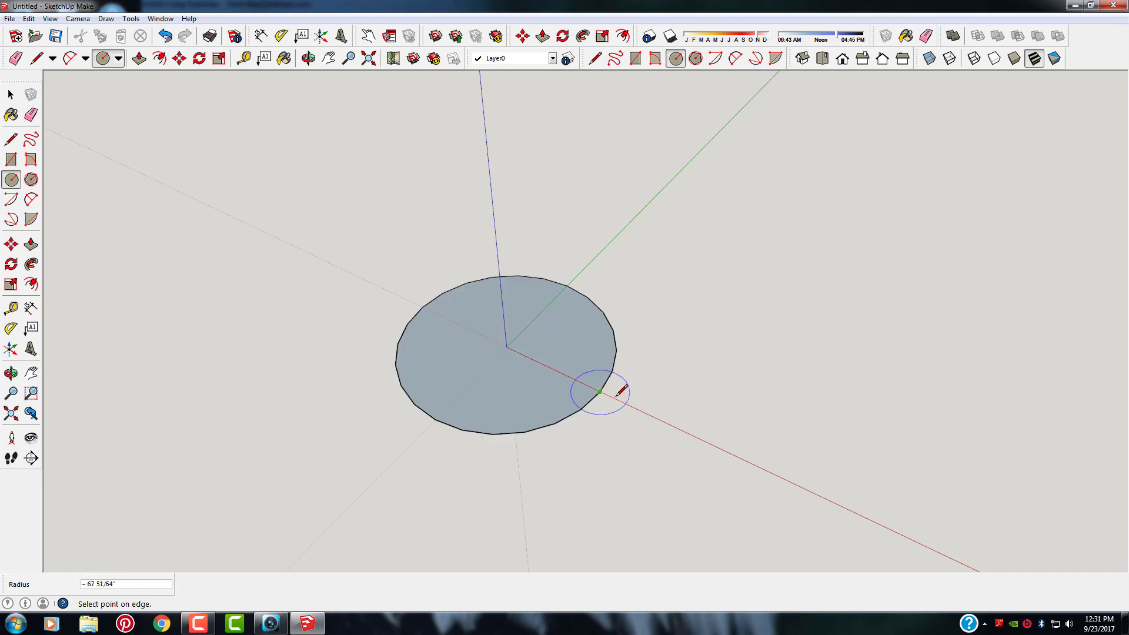
key("Escape")
left_click(665, 423)
key("Escape")
left_click(600, 391)
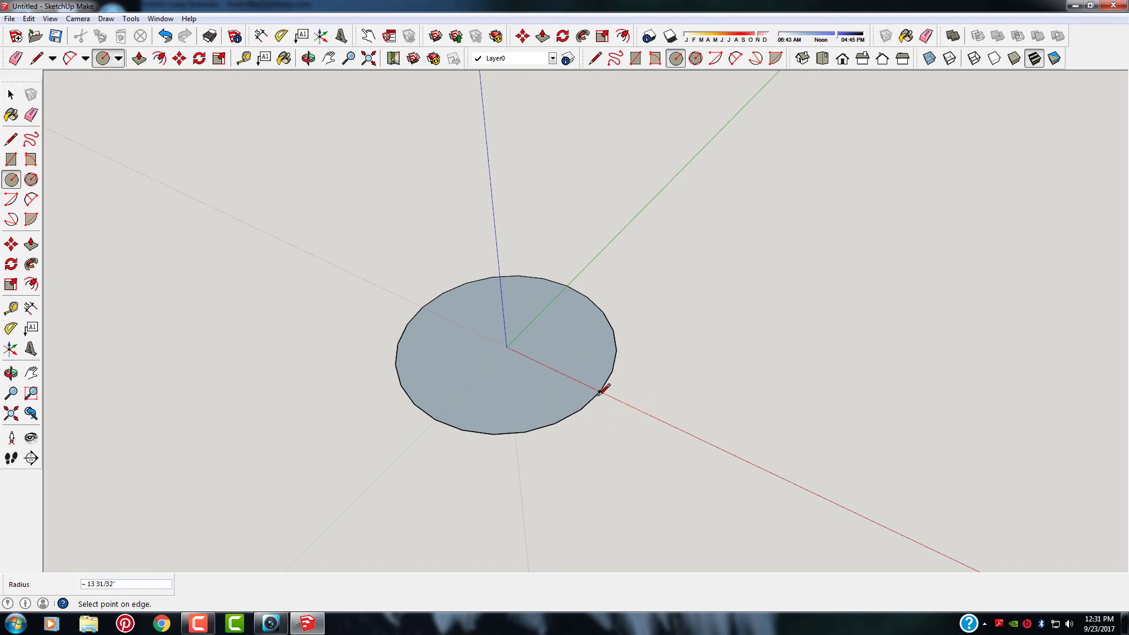
left_click(635, 407)
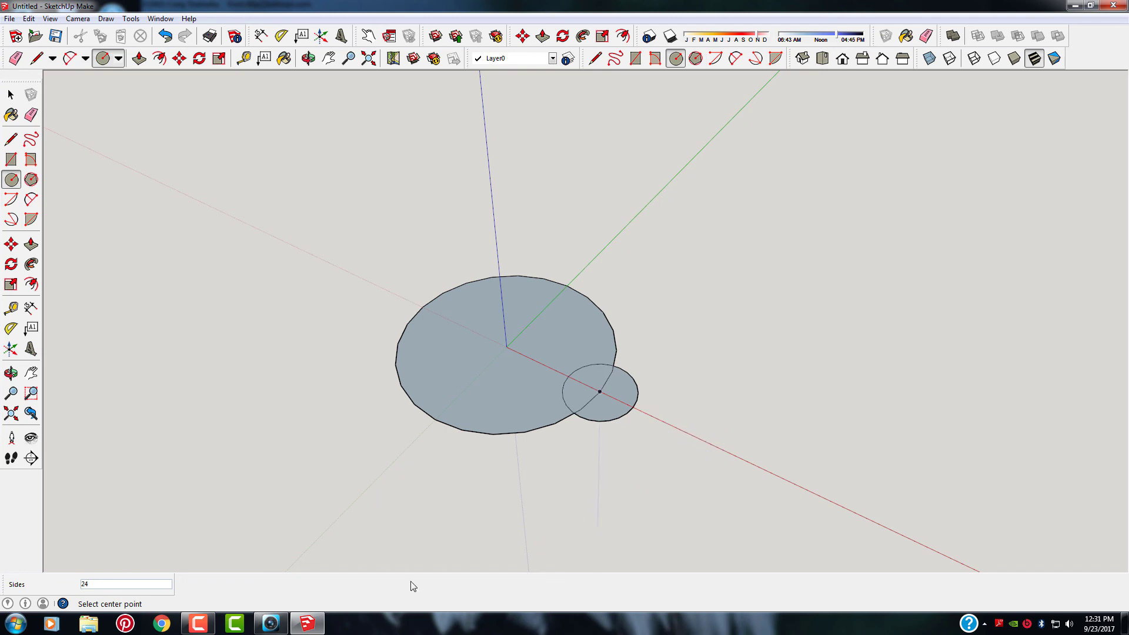
Step: Erase the arcs inside the overlap, then push/pull the merged face up into a tall solid
left_click(31, 115)
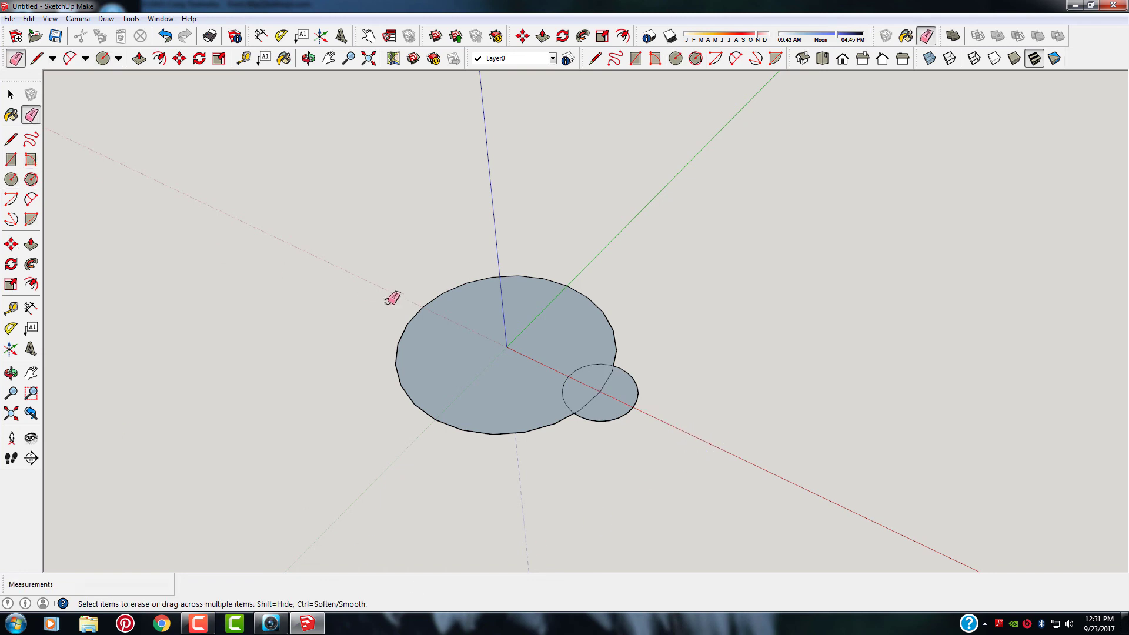
mouse_move(588, 381)
left_mouse_down()
mouse_move(543, 387)
mouse_move(596, 411)
mouse_move(601, 386)
left_mouse_up()
left_click(31, 244)
left_click_drag(454, 372, 452, 238)
left_click(453, 238)
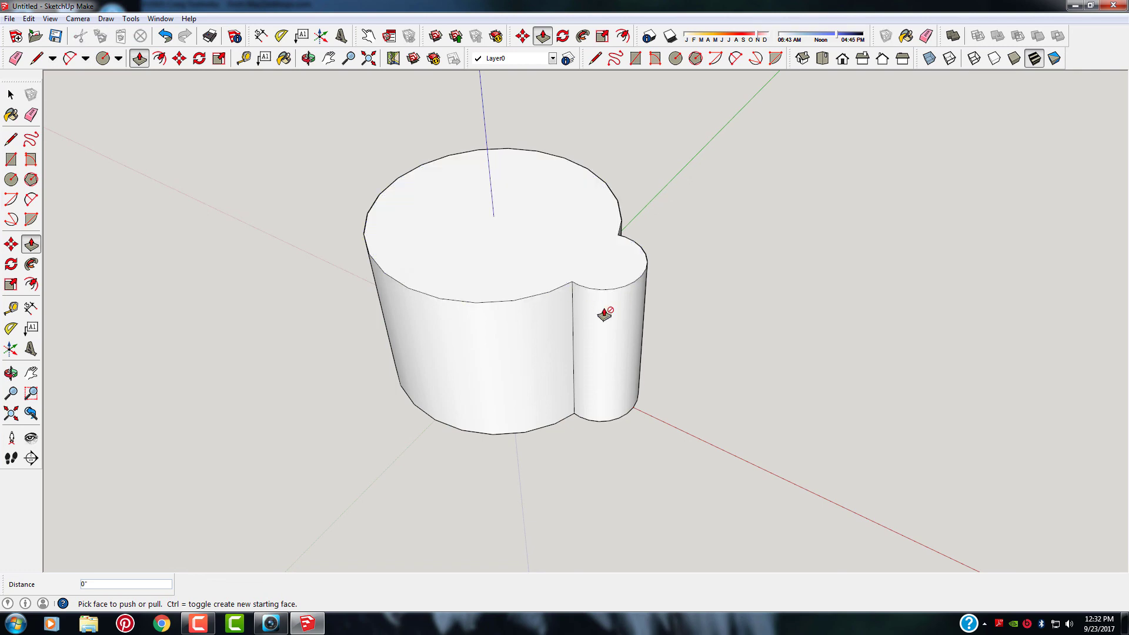
scroll(553, 318, "down", 3)
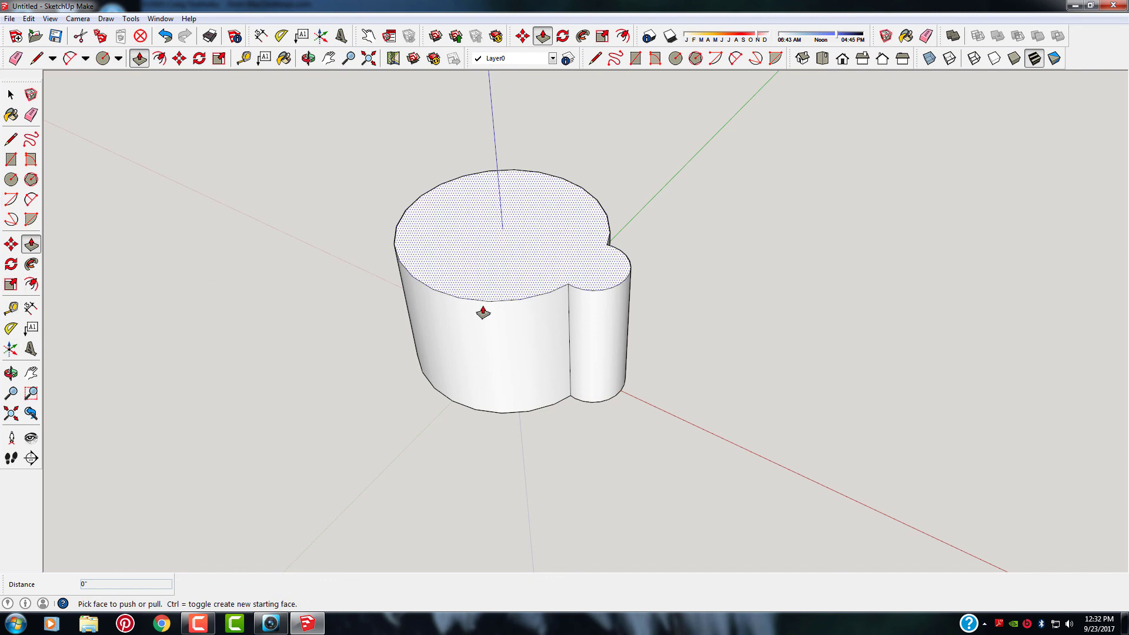
middle_click_drag(523, 326, 551, 334)
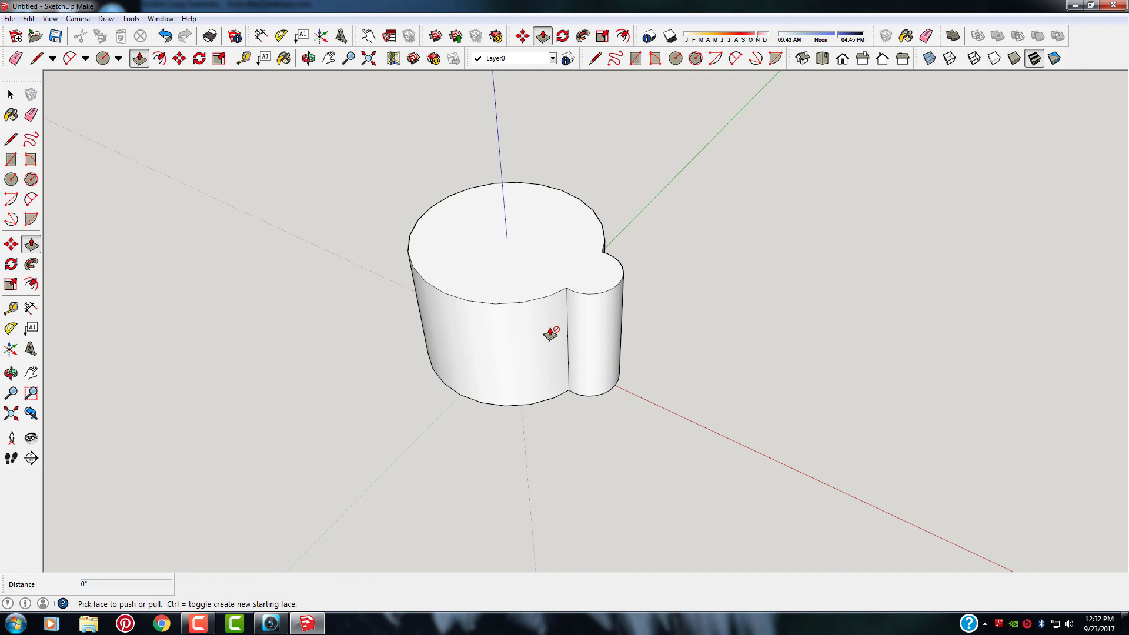
left_click(477, 297)
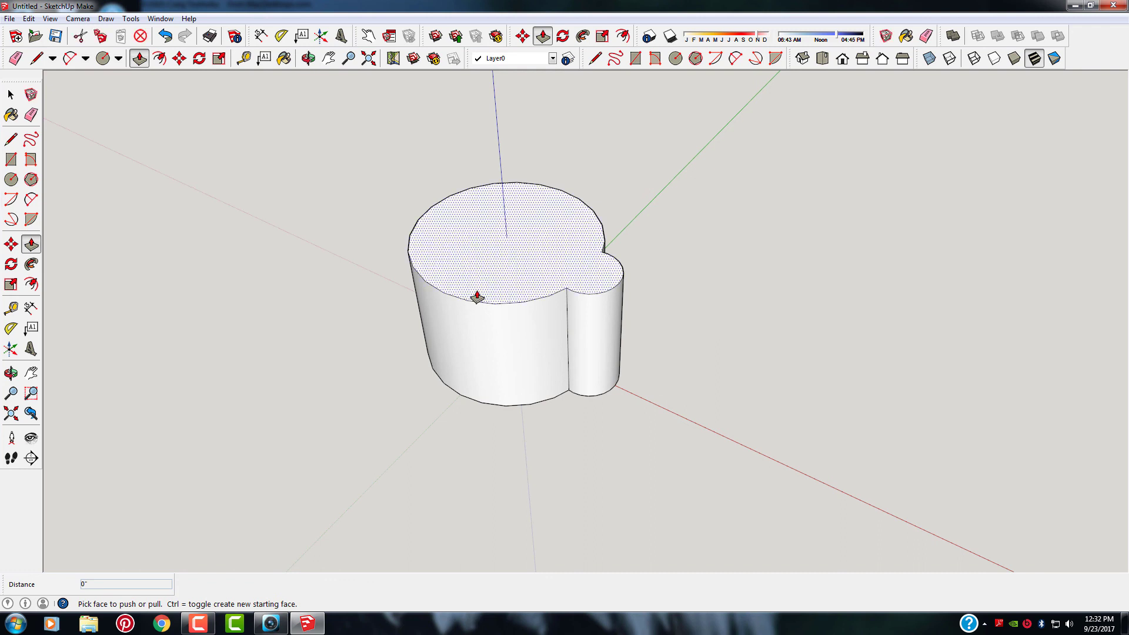
left_click(477, 297)
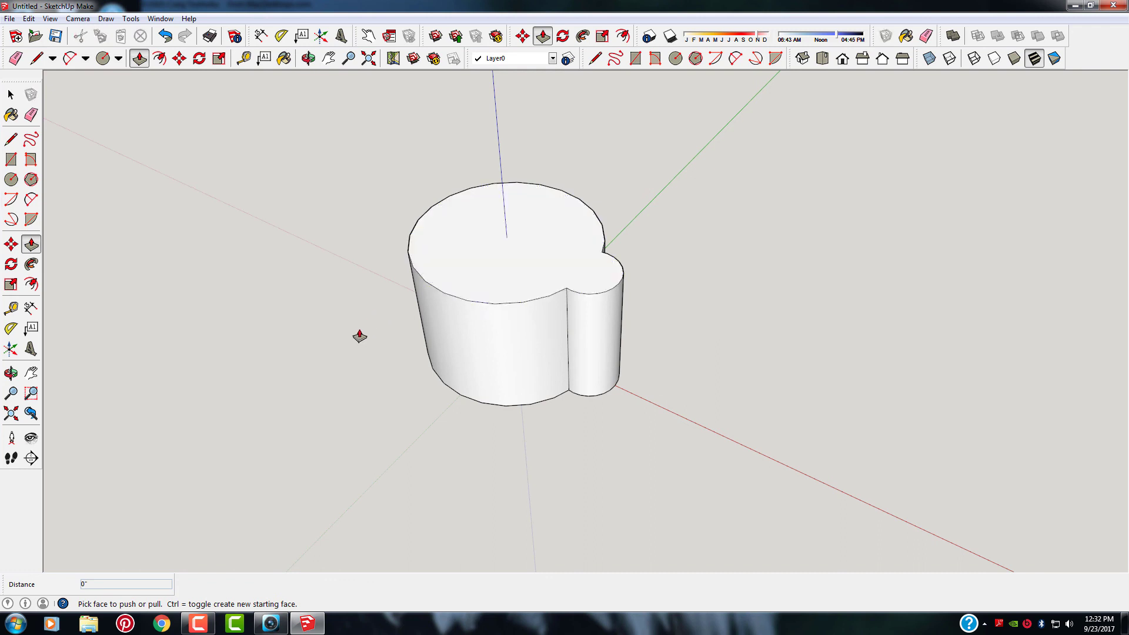